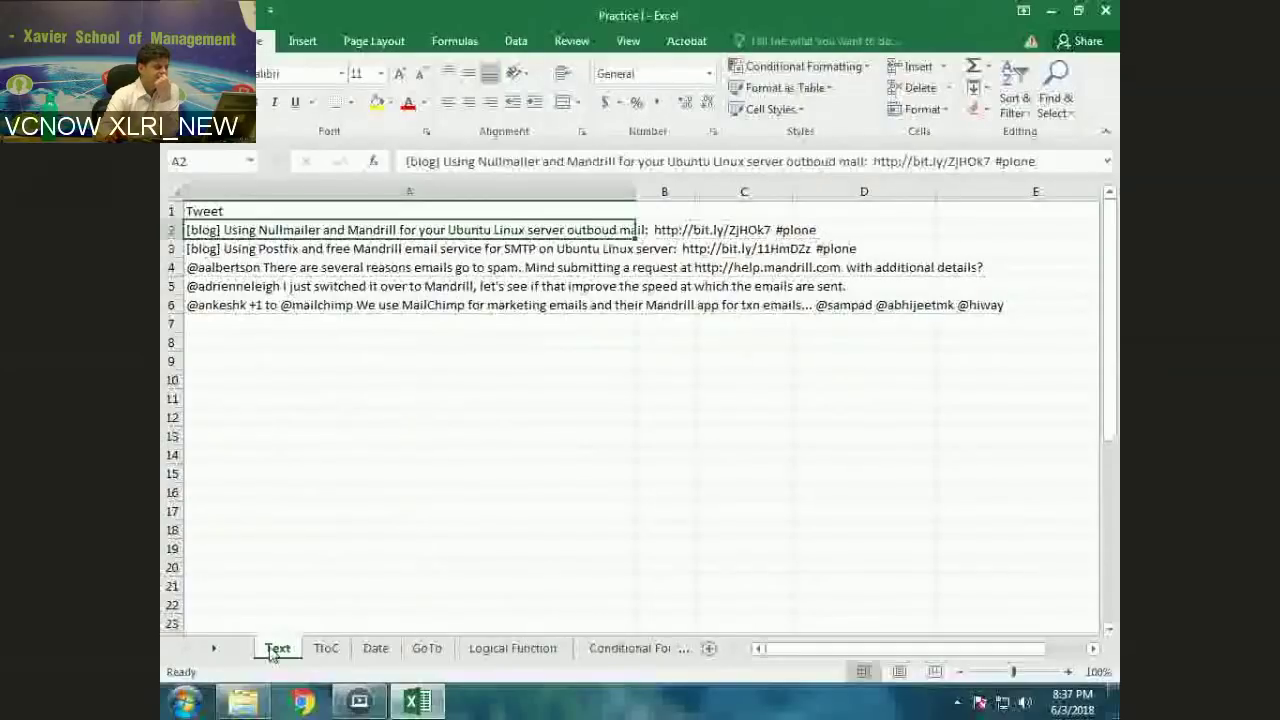
# Zoom the Text sheet of tweets in to 140%
pyautogui.click(1068, 672)
pyautogui.click(1068, 672)
pyautogui.click(1068, 672)
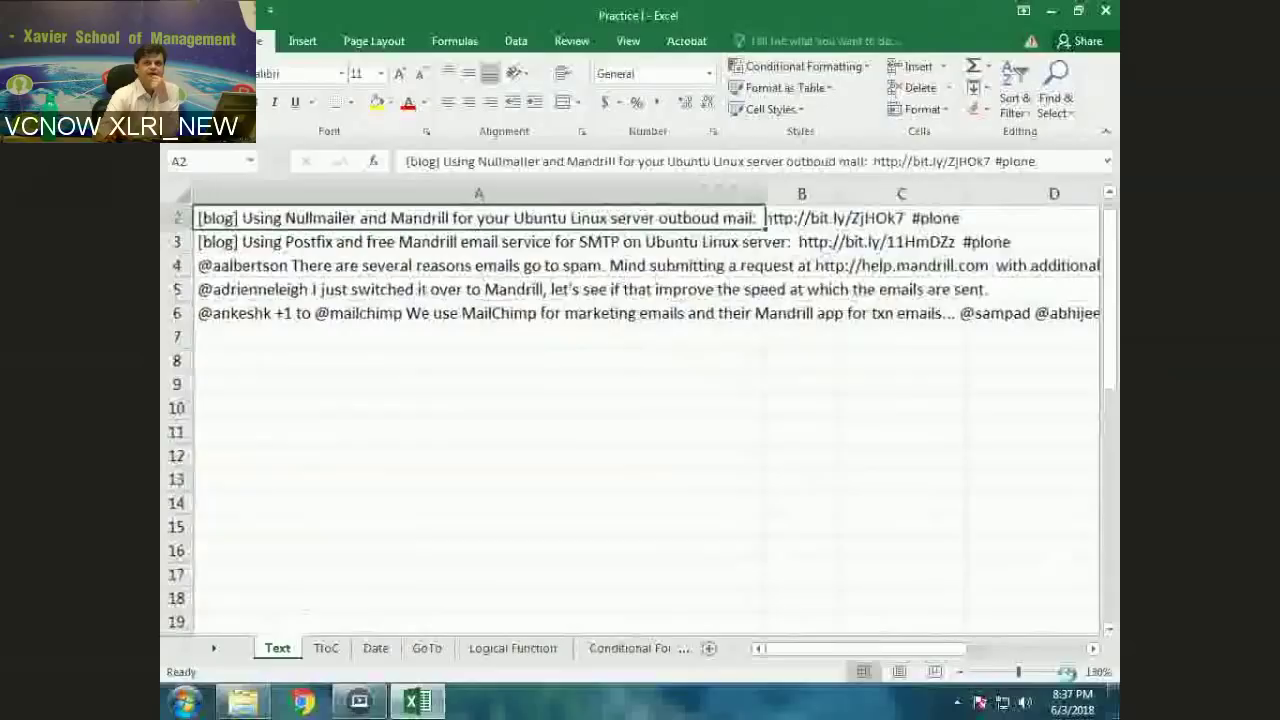
pyautogui.click(1068, 672)
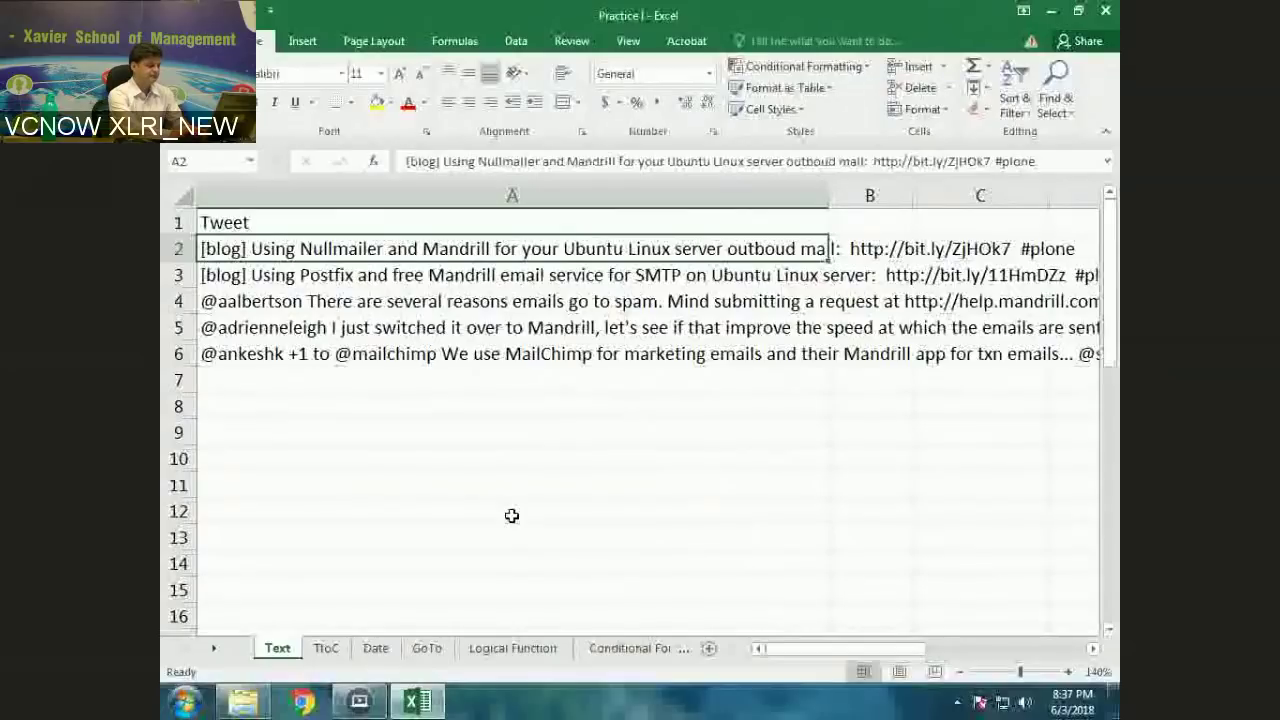
# Label cells B9, B10 and B11 as Upper, Lower and Proper
pyautogui.press('Right')
pyautogui.press('Down')
pyautogui.press('Down')
pyautogui.press('Down')
pyautogui.press('Down')
pyautogui.press('Down')
pyautogui.press('Down')
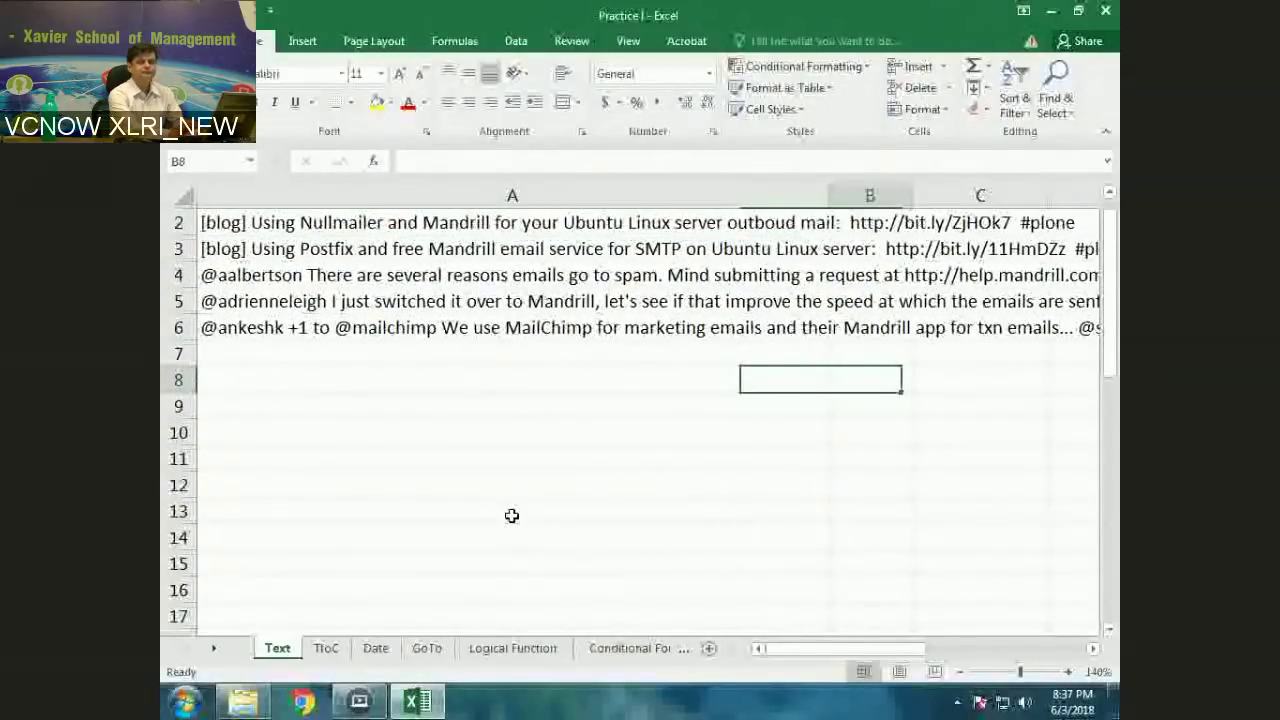
pyautogui.press('Down')
pyautogui.write('Upper')
pyautogui.press('Return')
pyautogui.write('Lower')
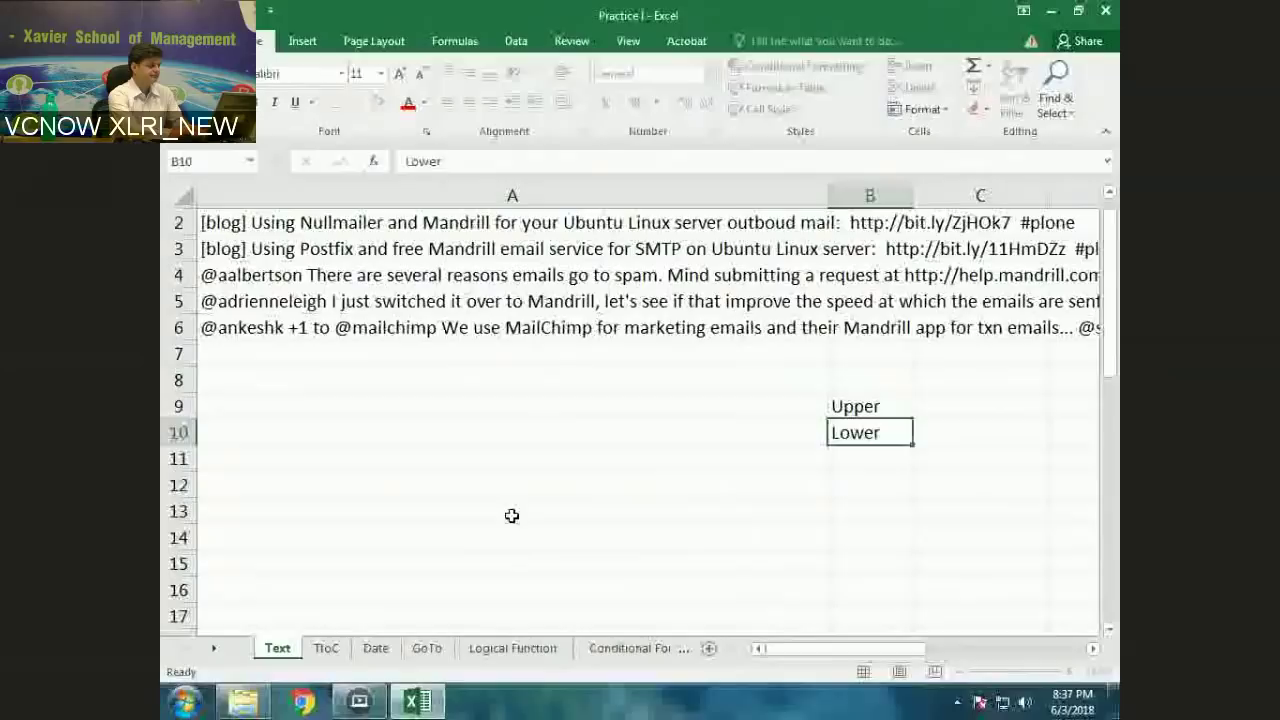
pyautogui.press('Return')
pyautogui.write('Proper')
pyautogui.press('Return')
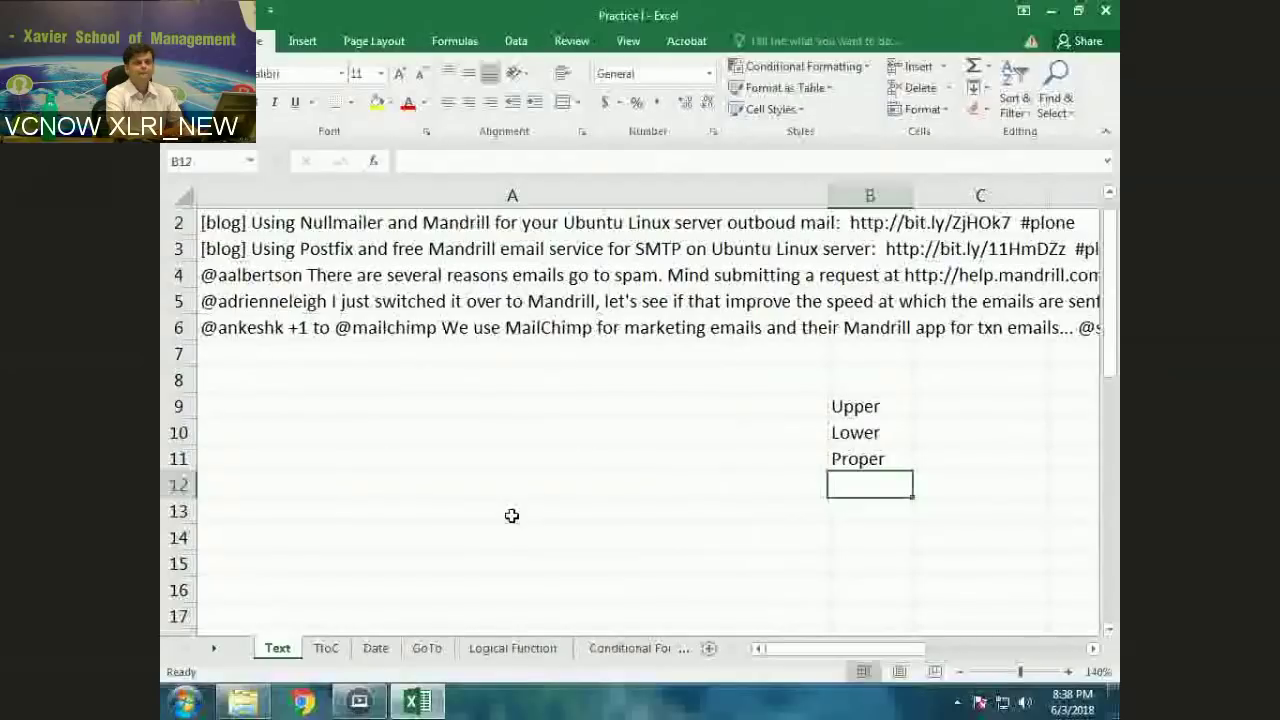
# Type 'Welcome to XLRI' into cell A8
pyautogui.press('Left')
pyautogui.press('Up')
pyautogui.press('Up')
pyautogui.press('Up')
pyautogui.press('Up')
pyautogui.write('Welc')
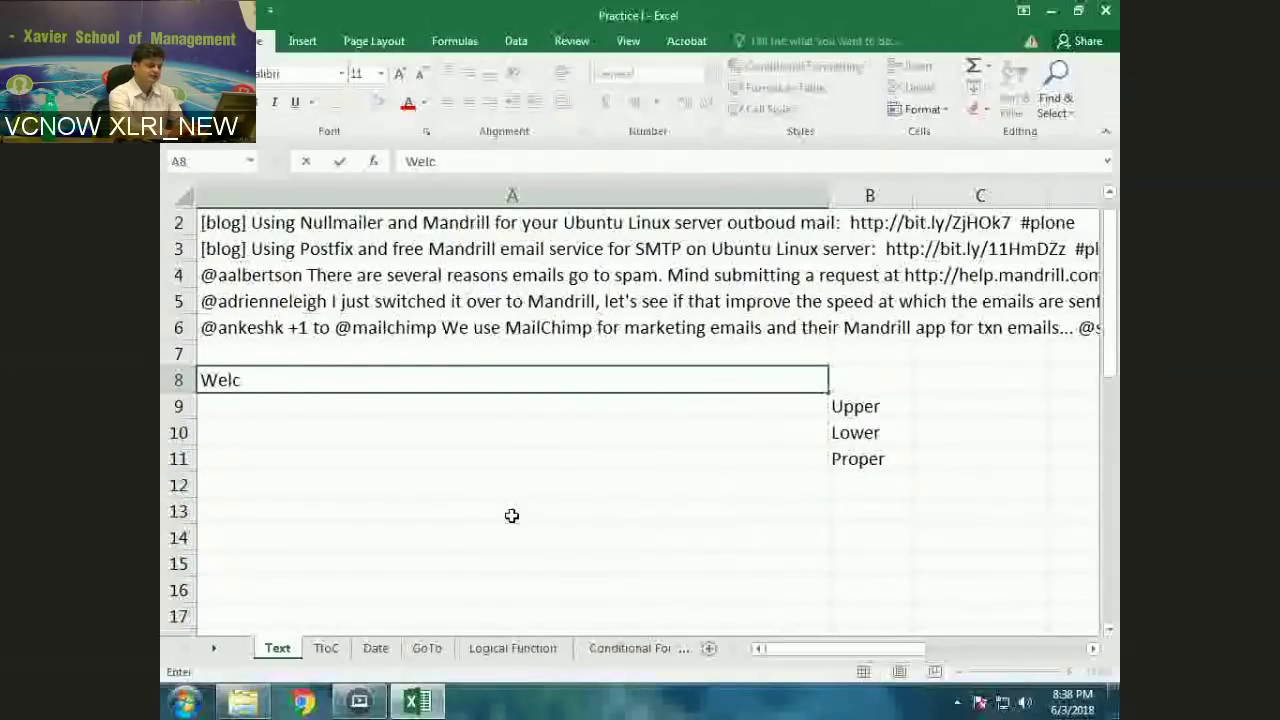
pyautogui.write('ome to XLRI')
# Enter =UPPER(A8), =LOWER(A8) and =PROPER(A8) in A9, A10 and A11
pyautogui.press('Return')
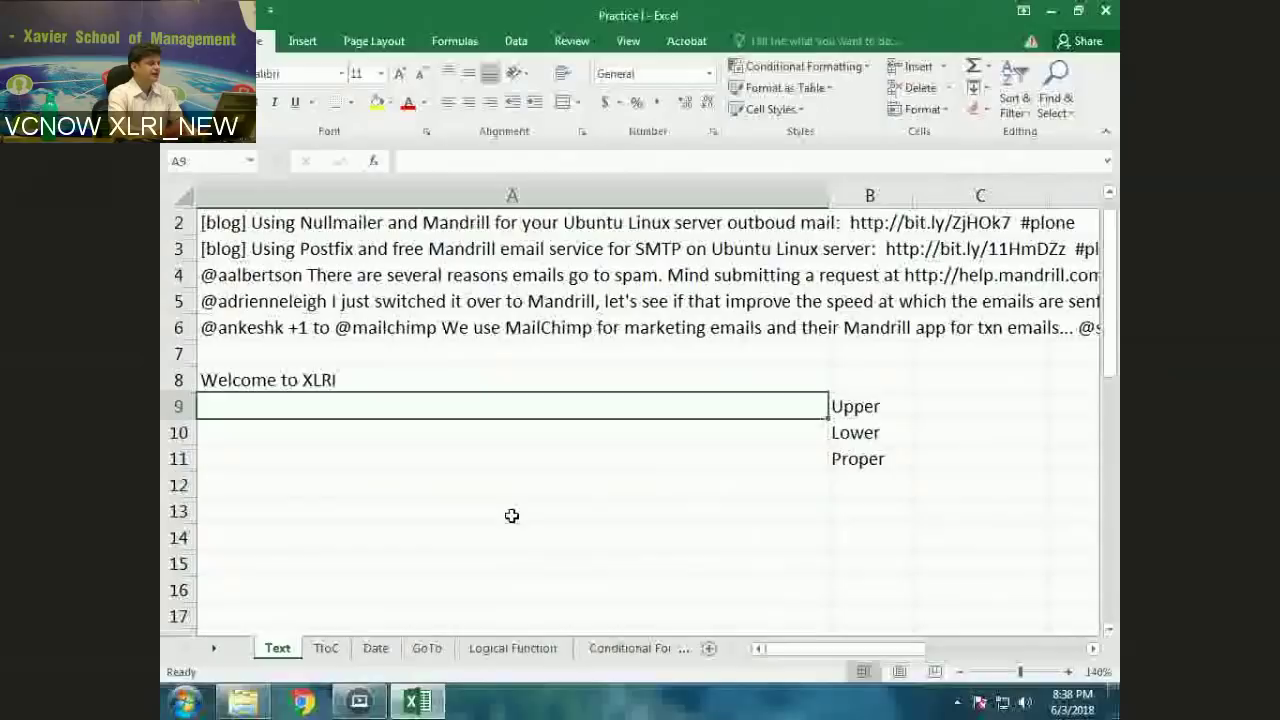
pyautogui.write('=U')
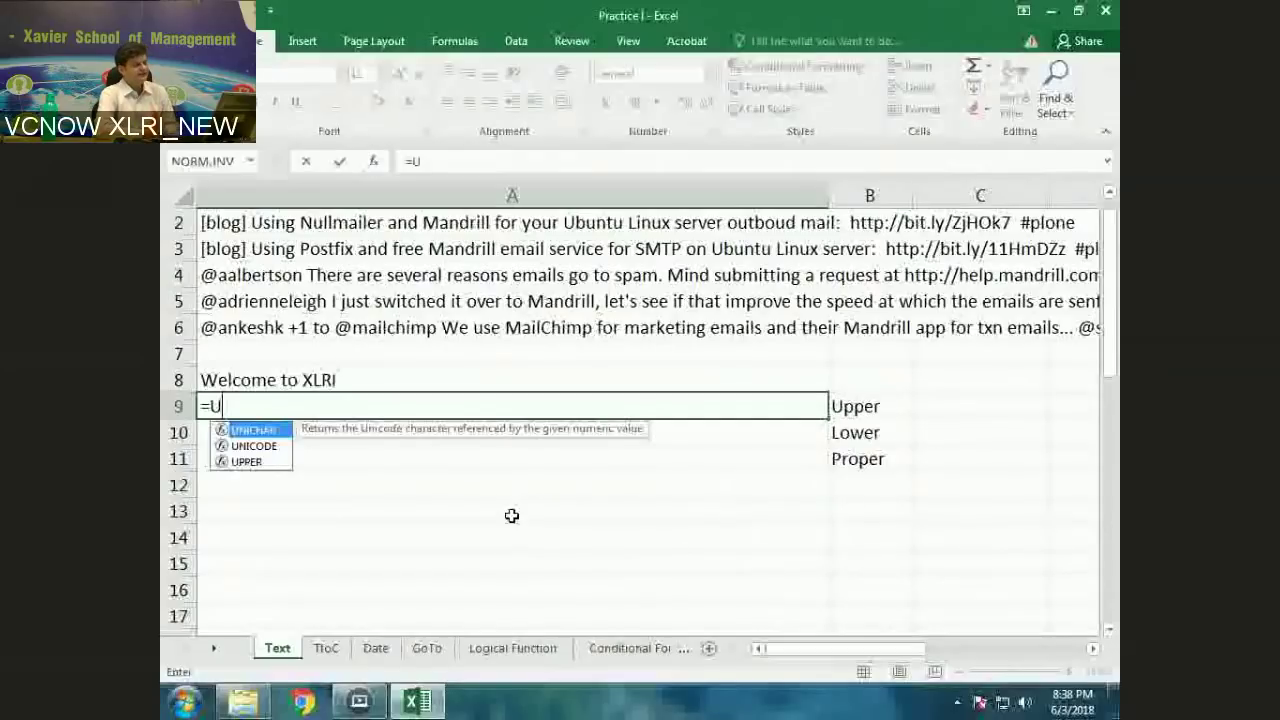
pyautogui.write('pper(A8)')
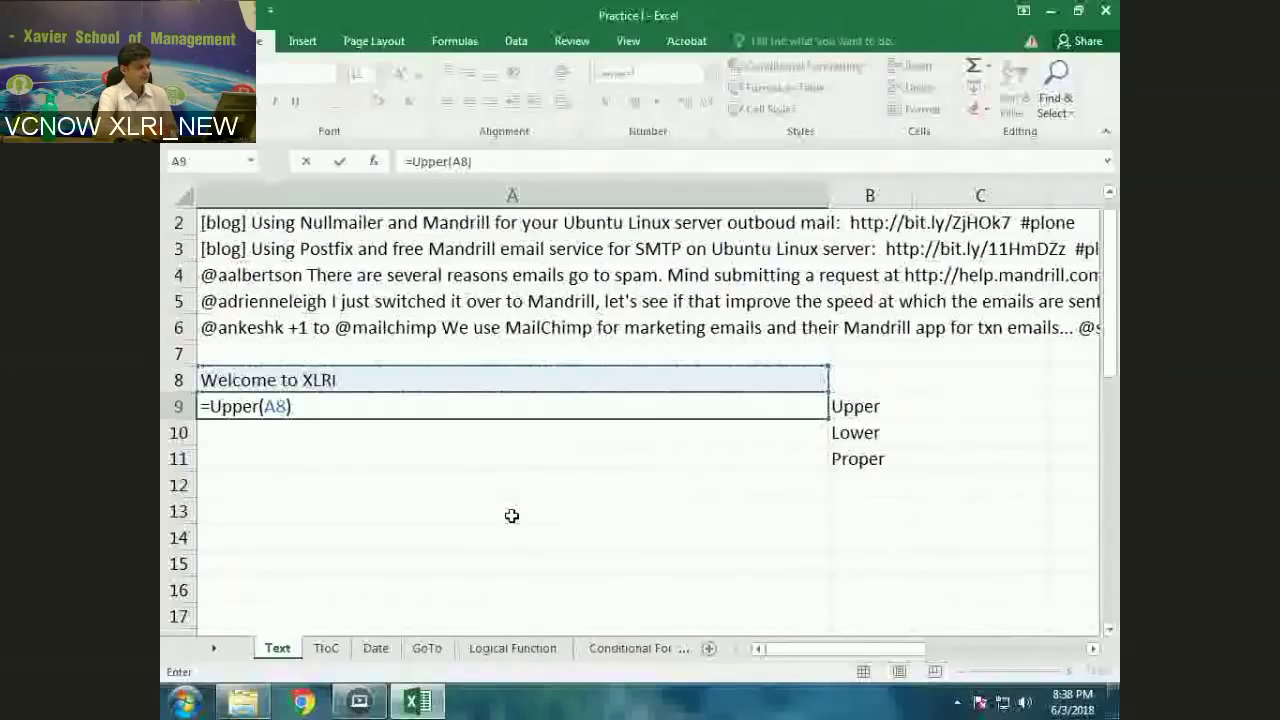
pyautogui.press('Return')
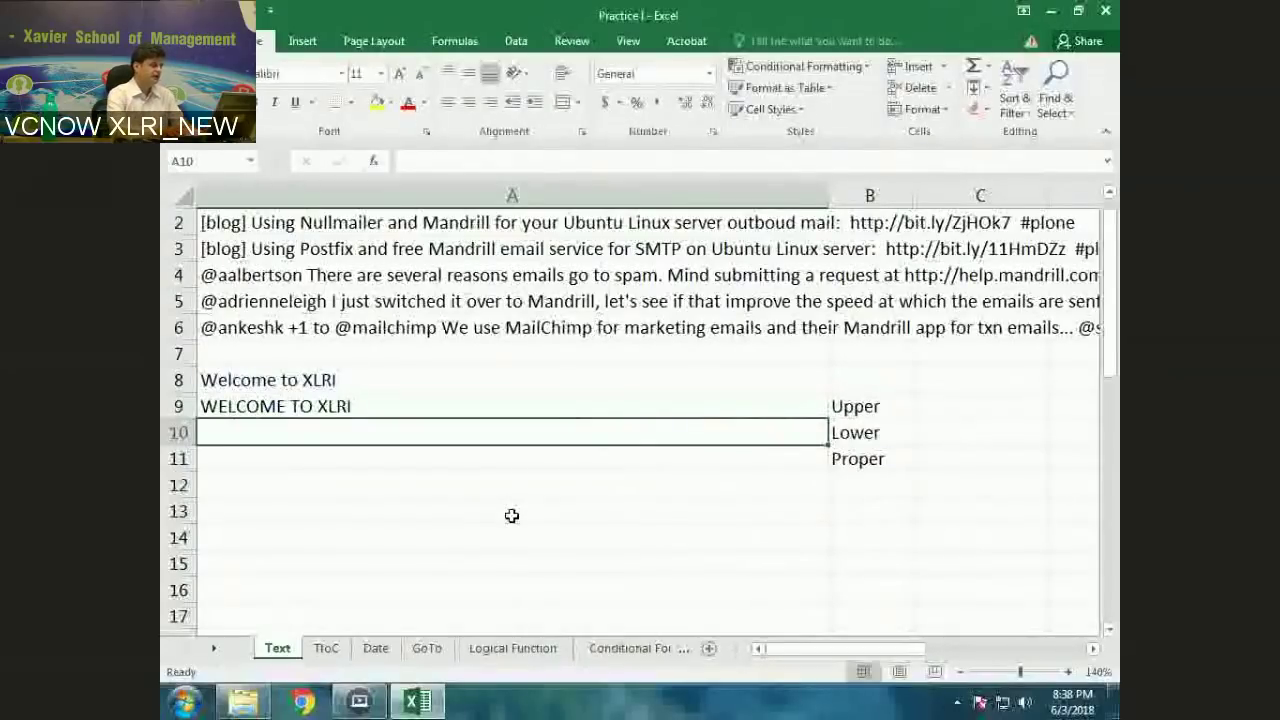
pyautogui.write('=LOWER(A8)')
pyautogui.press('Return')
pyautogui.press('Up')
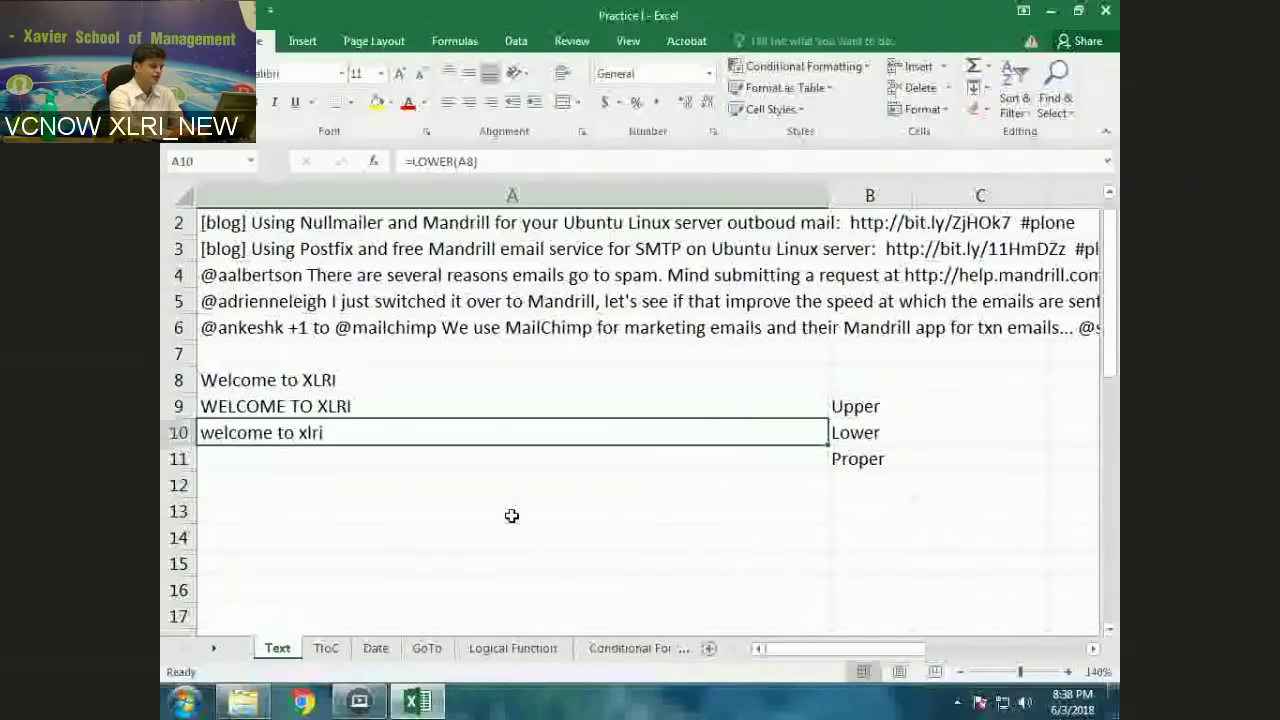
pyautogui.press('Down')
pyautogui.write('=proper(')
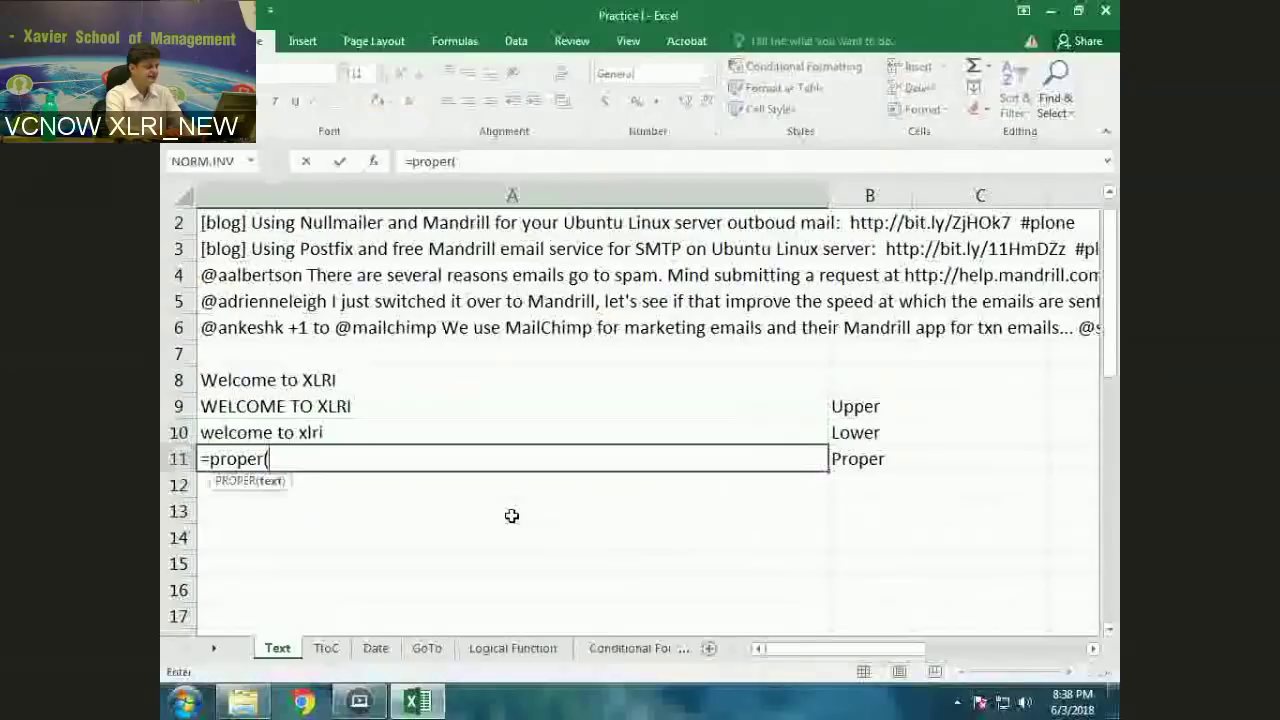
pyautogui.write('a8')
pyautogui.press('Return')
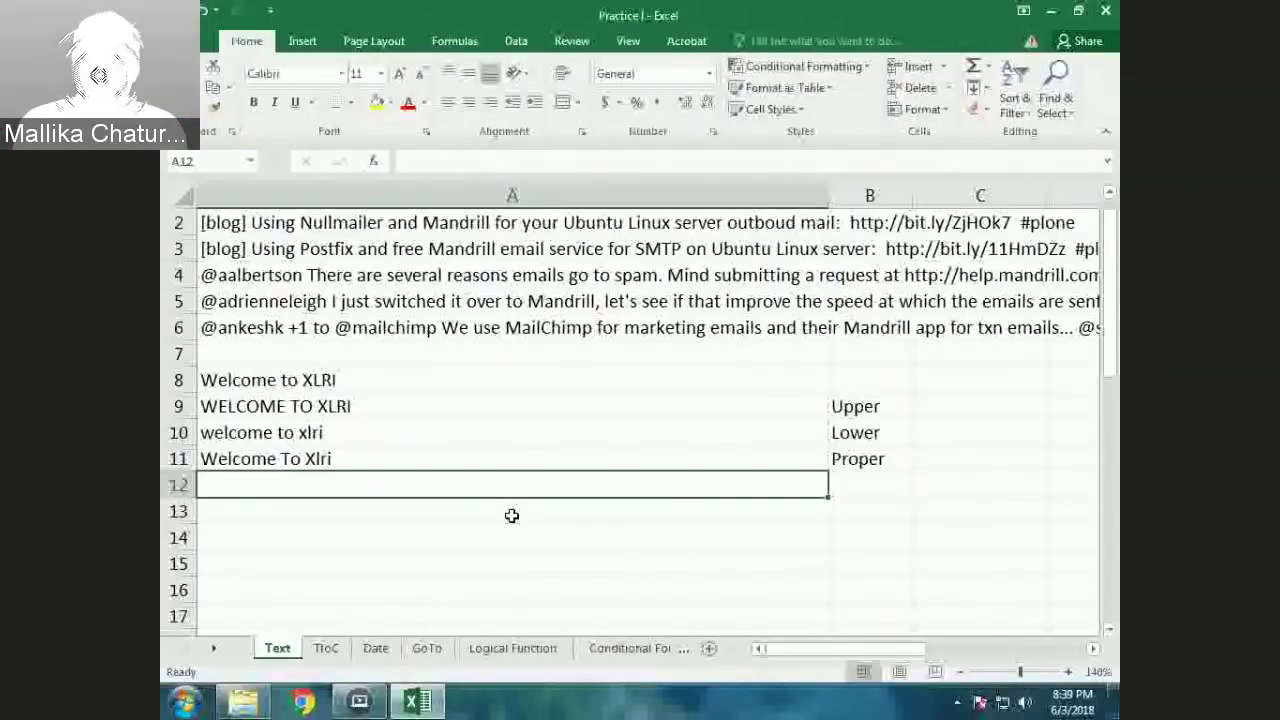
# Label B13:B15 as Left, Right and Mid, then display formulas with Ctrl+`
pyautogui.press('Down')
pyautogui.press('Right')
pyautogui.write('Left')
pyautogui.press('Return')
pyautogui.write('Right')
pyautogui.press('Return')
pyautogui.write('Mid')
pyautogui.press('Return')
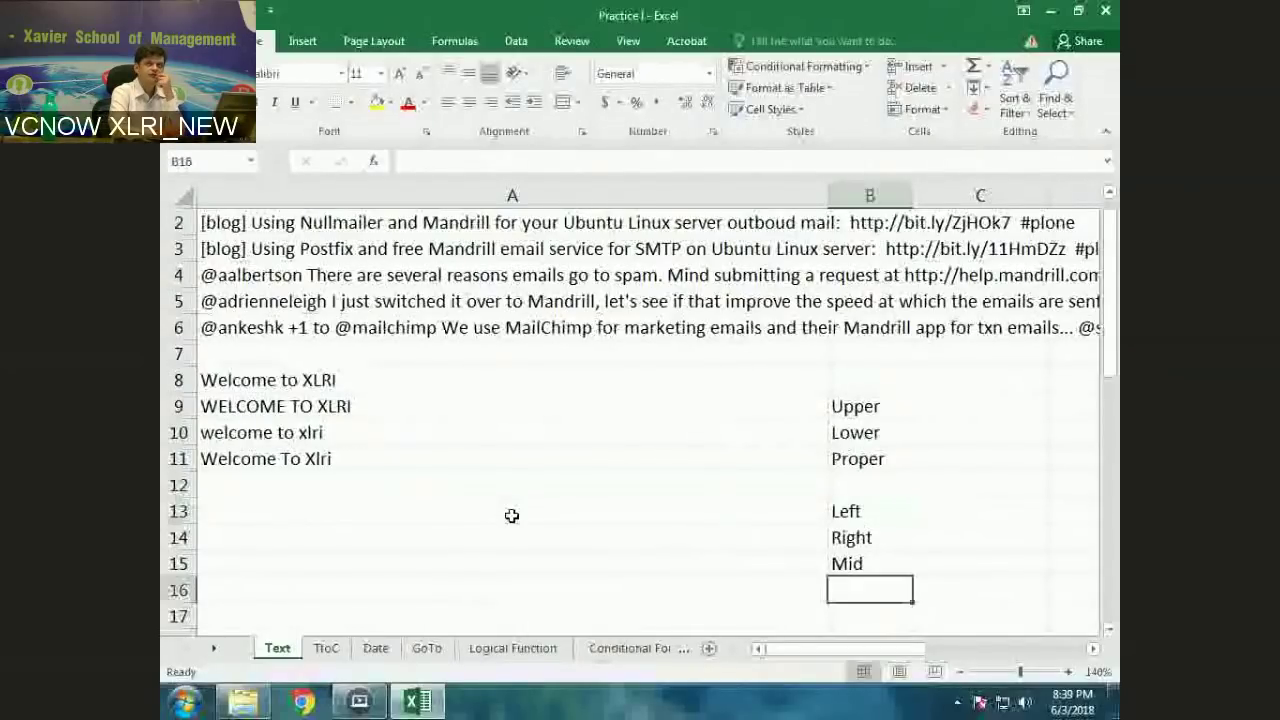
pyautogui.hotkey('ctrl', '`')
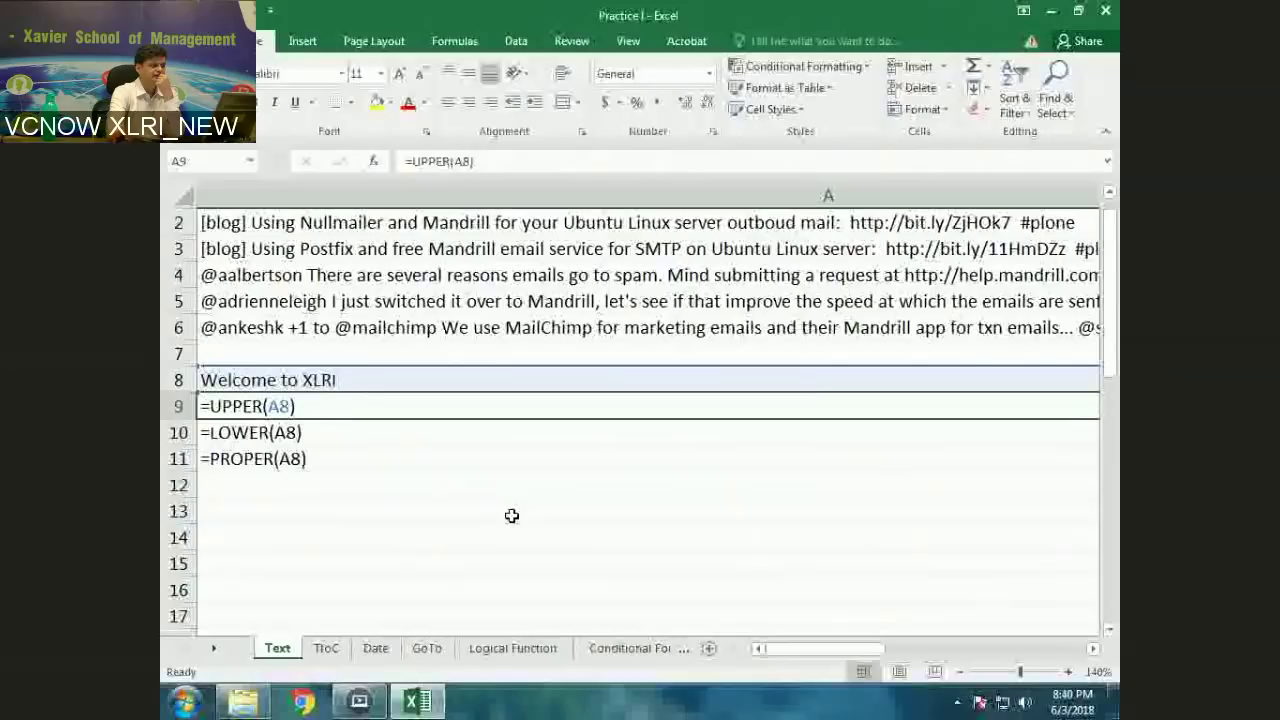
# Turn Show Formulas off so A9–A11 display their calculated results again
pyautogui.click(454, 40)
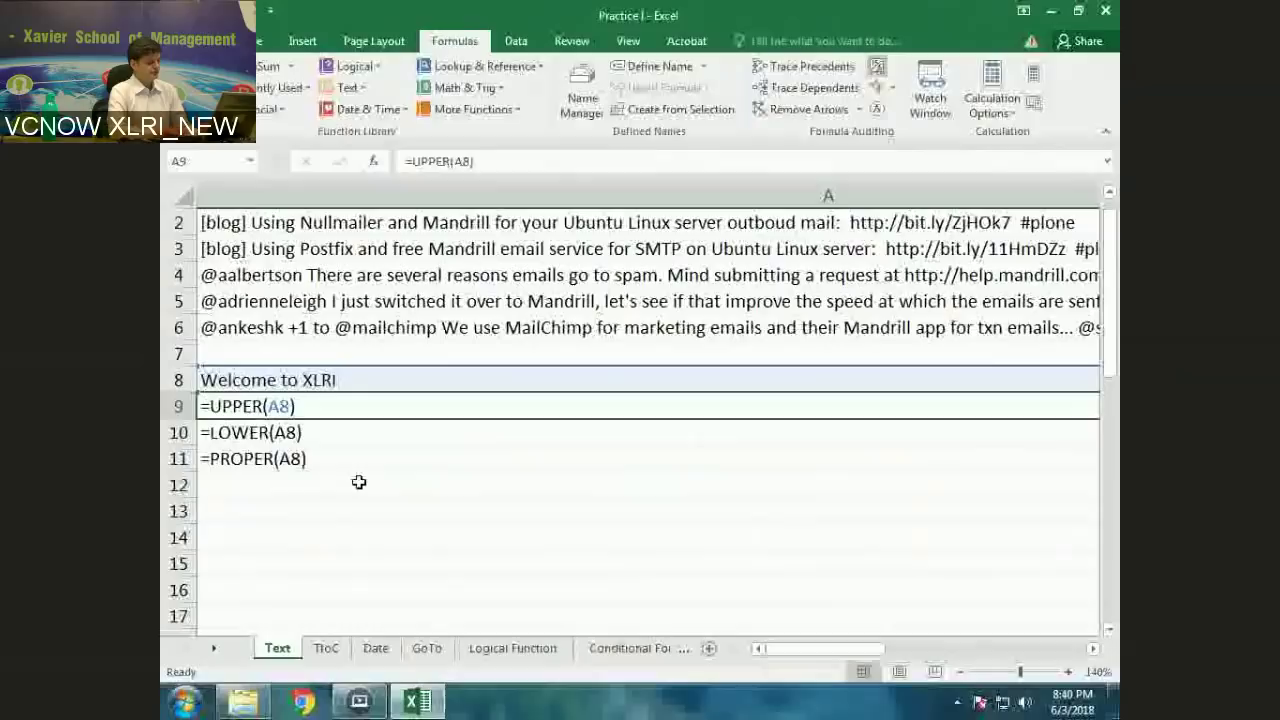
pyautogui.hotkey('ctrl', '`')
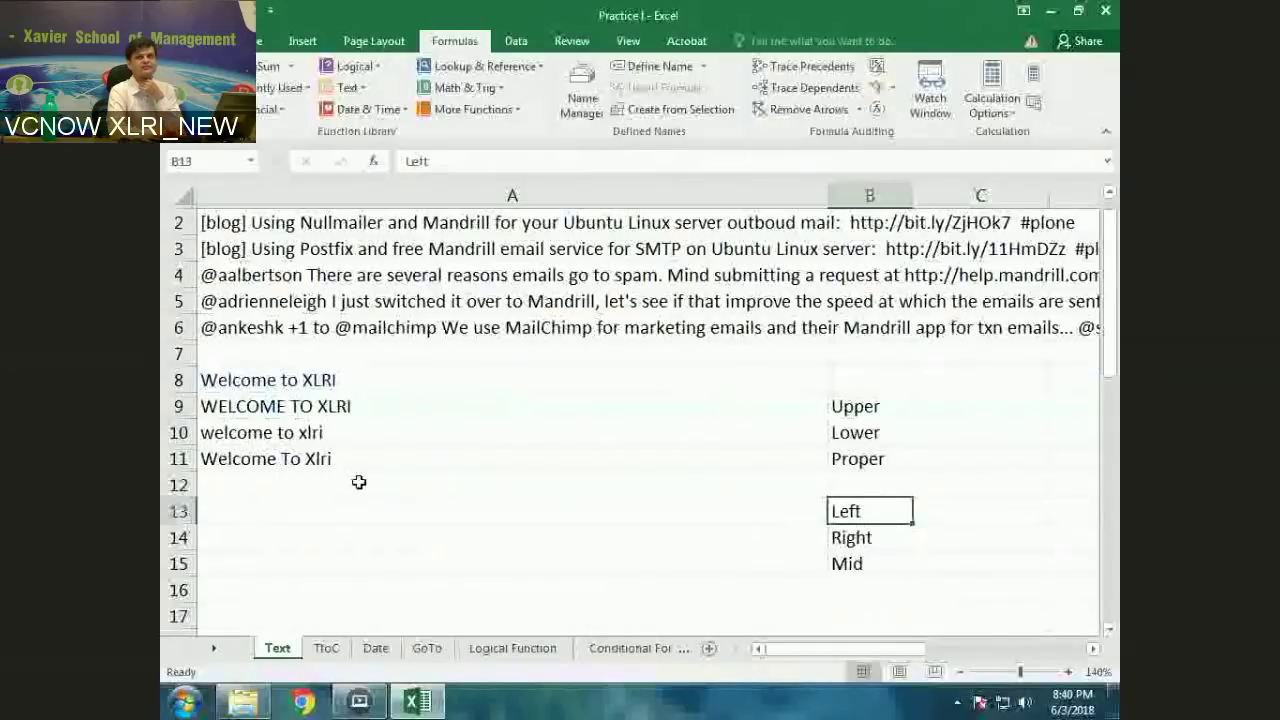
# Start a LEFT formula in cell A13 with =left(
pyautogui.press('Left')
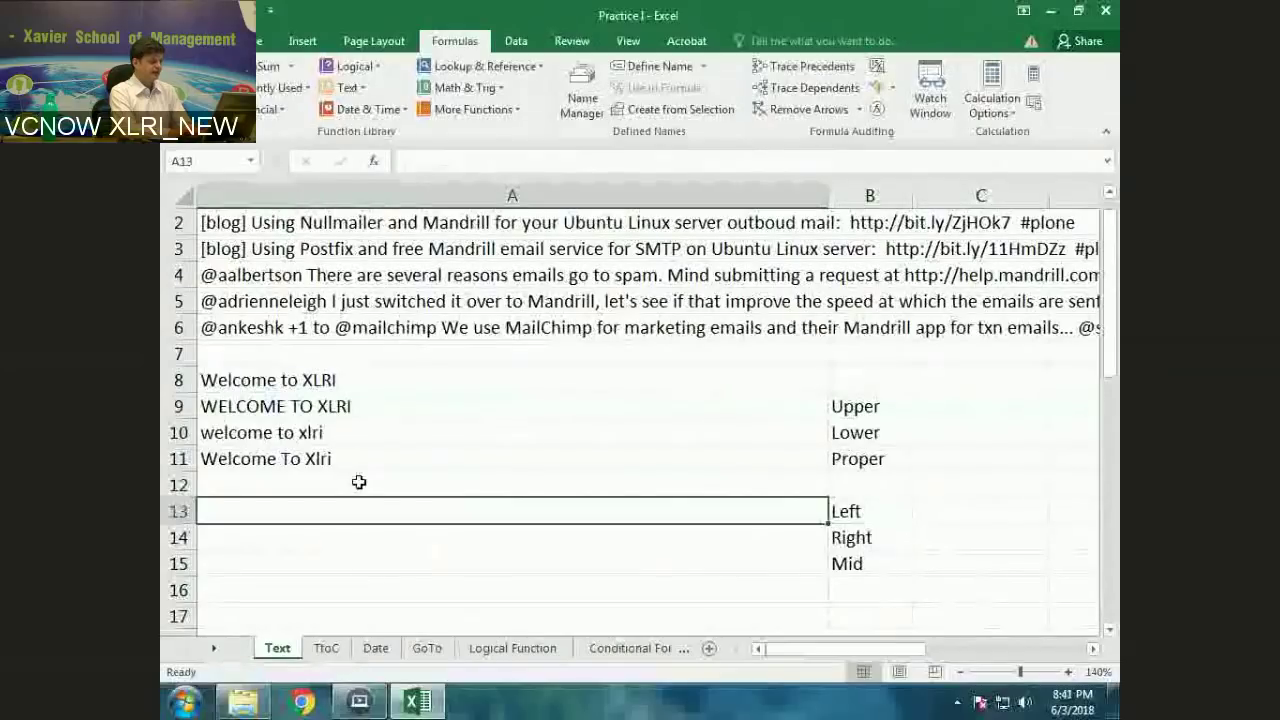
pyautogui.write('=left(')
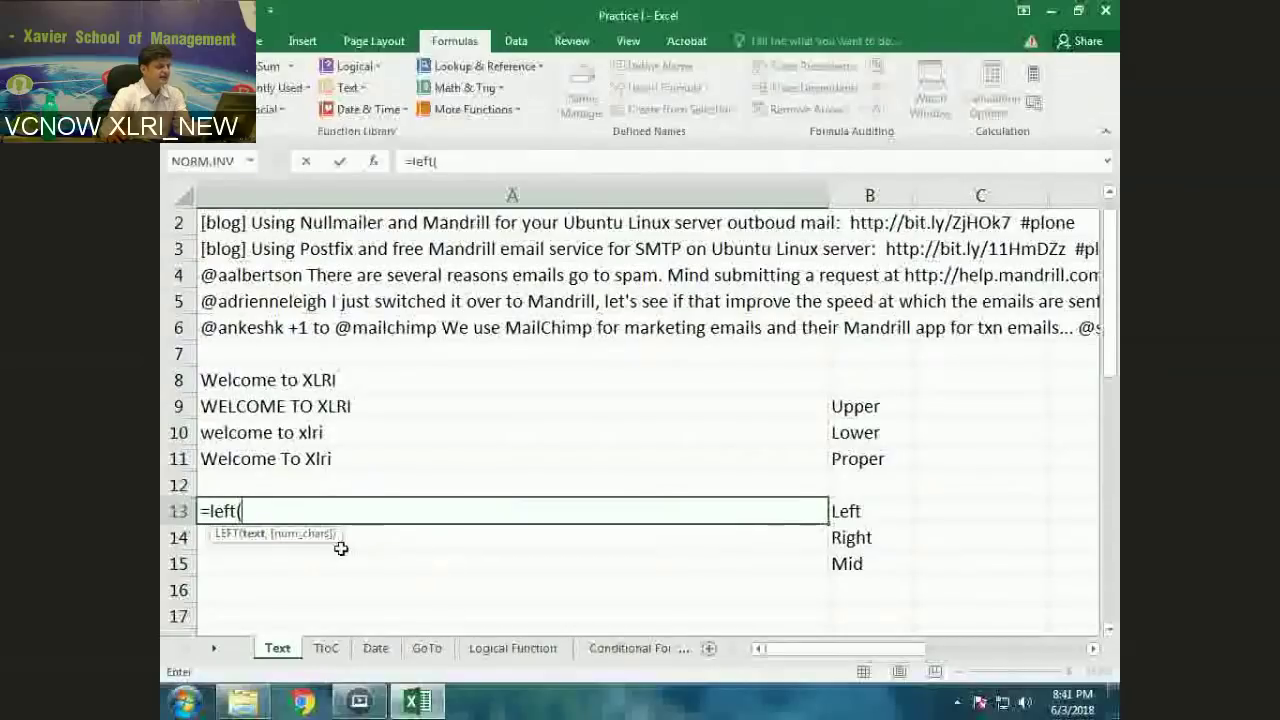
# Read the help article for the LEFT function, then close it
pyautogui.click(225, 534)
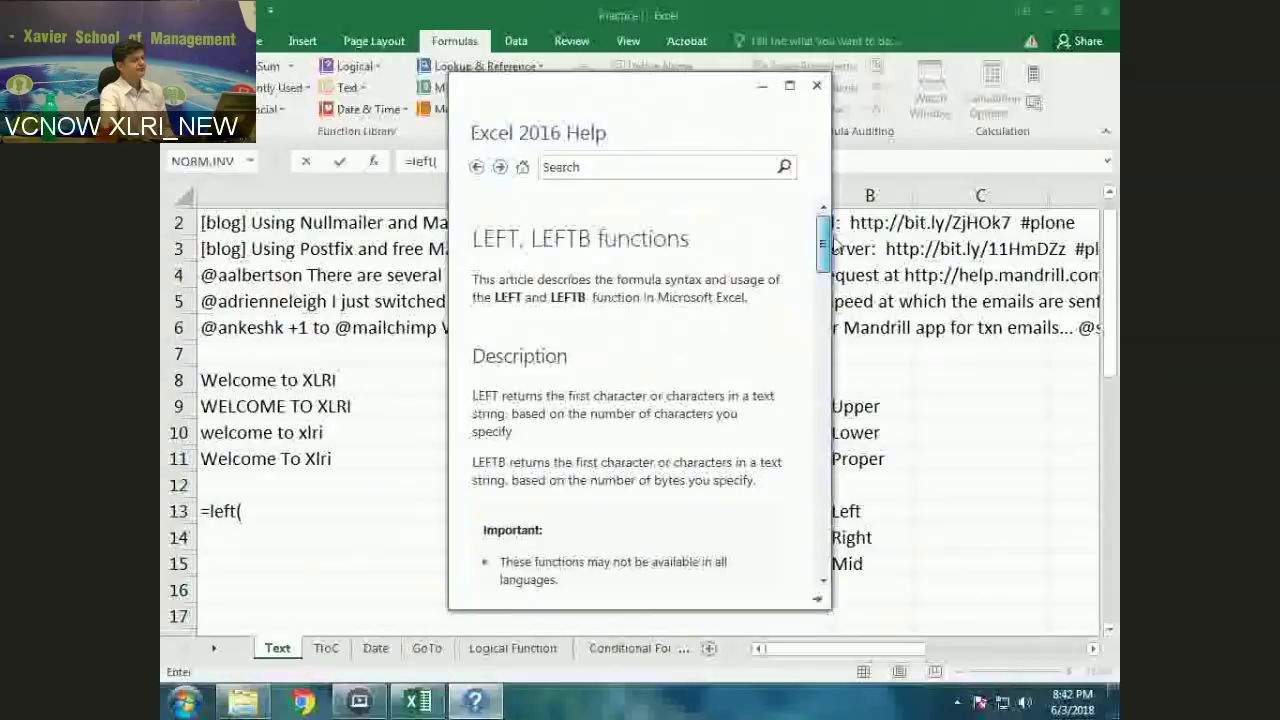
pyautogui.click(816, 85)
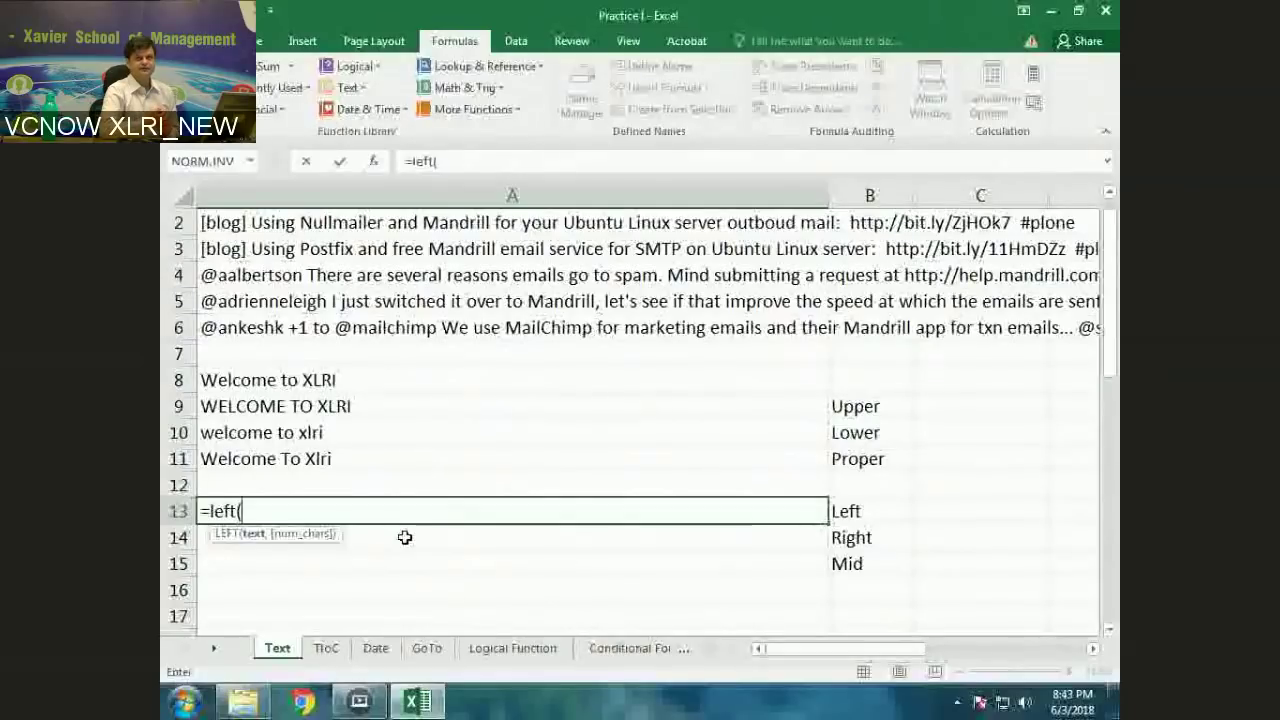
# Complete A13 as =left(a8,3) so it returns 'Wel'
pyautogui.write('a8,')
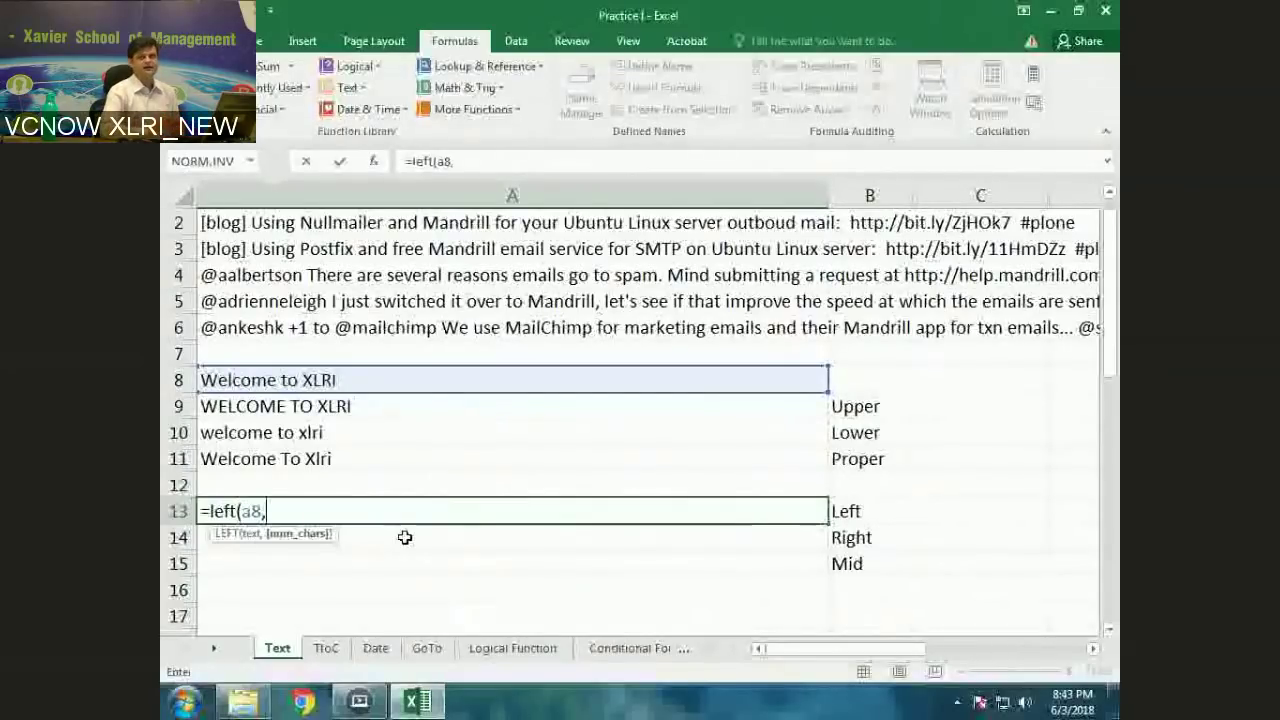
pyautogui.write('3')
pyautogui.press('Return')
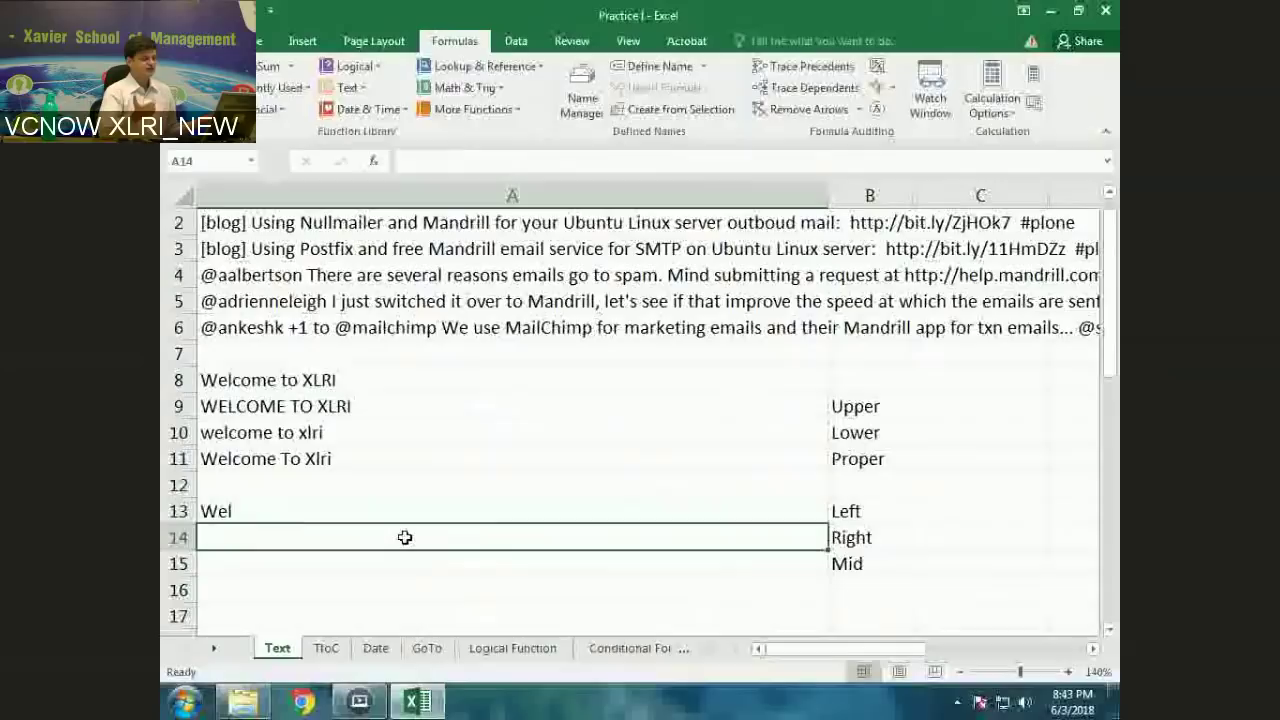
# Enter =right(a8,3) in A14 to return 'LRI'
pyautogui.write('=')
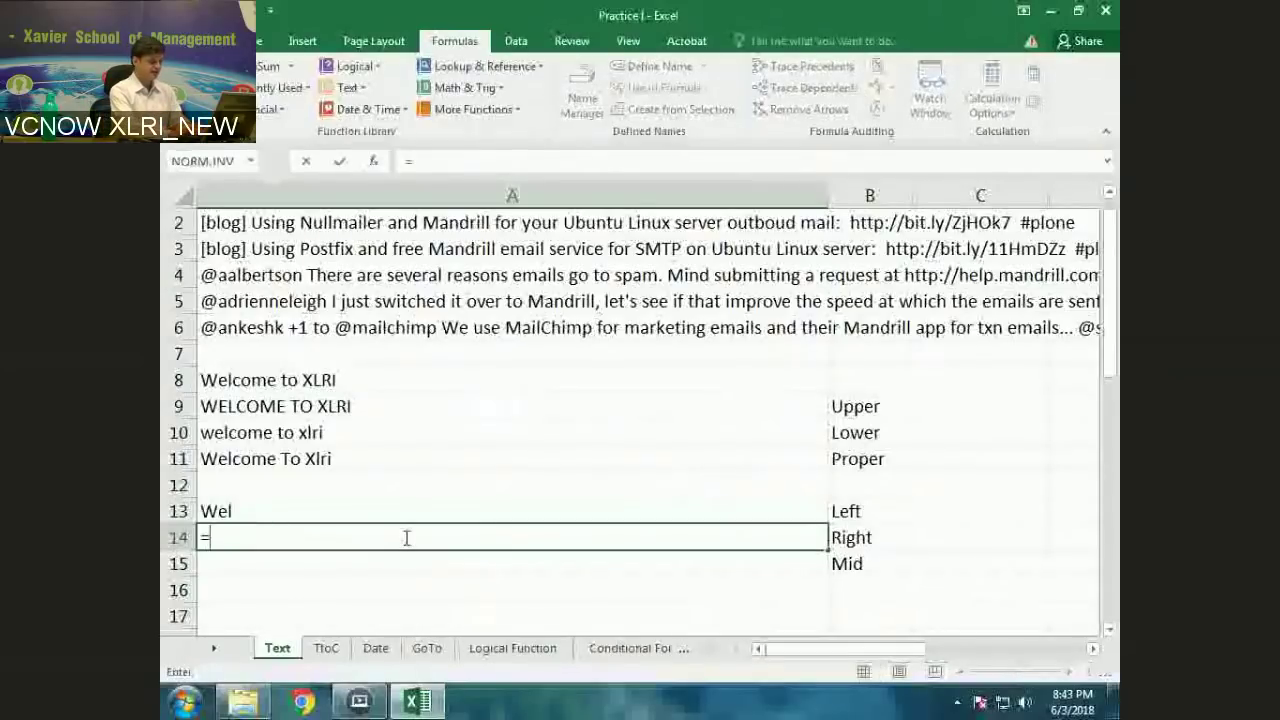
pyautogui.write('right(')
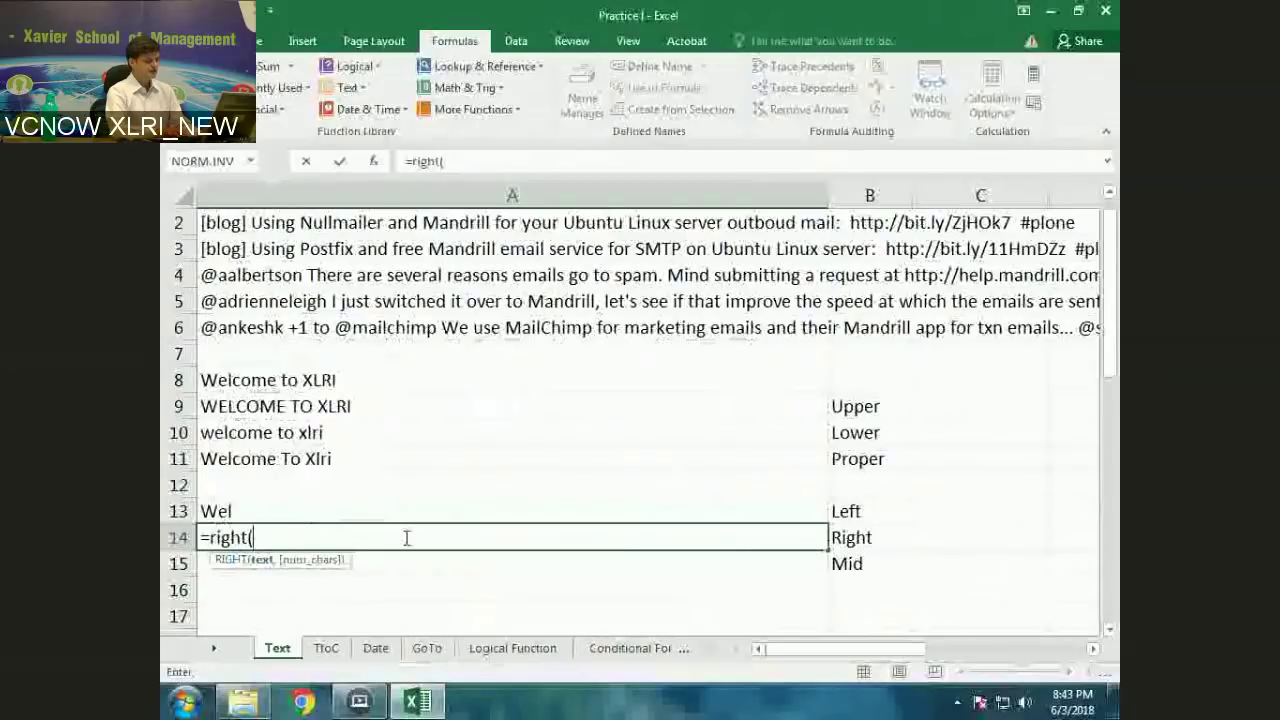
pyautogui.write('a')
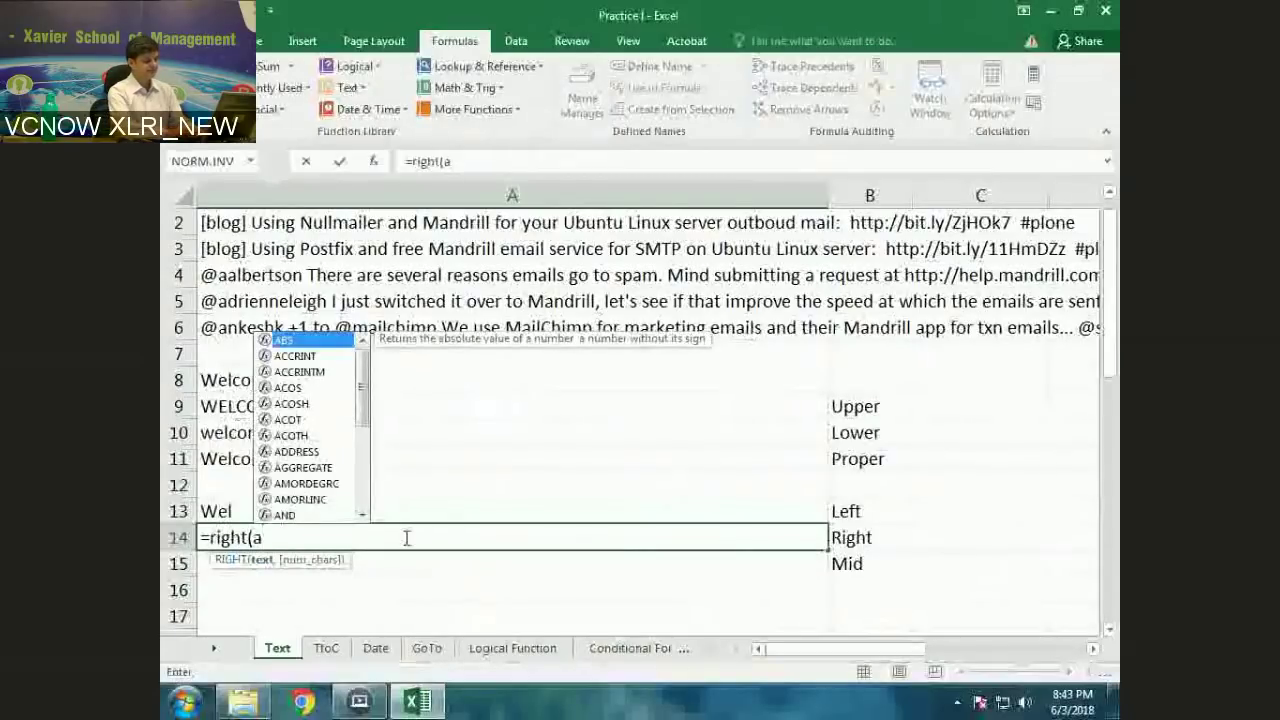
pyautogui.write('8,3)')
pyautogui.press('Return')
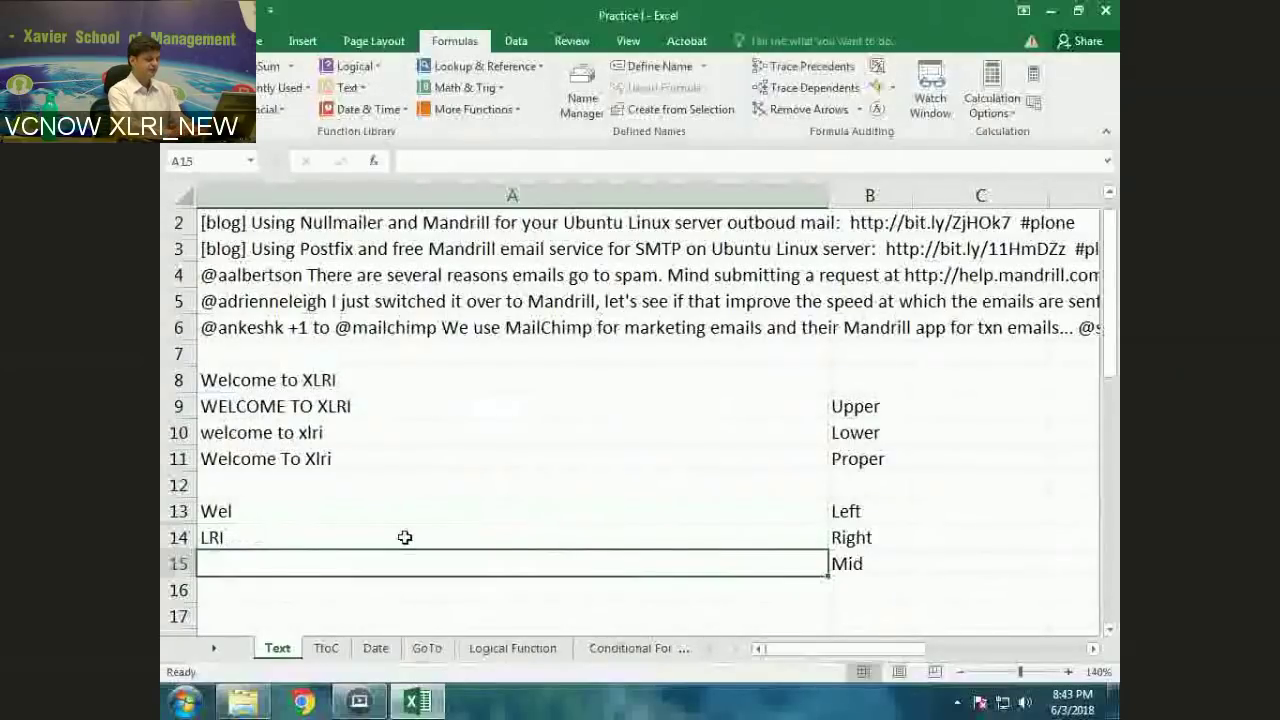
# Enter =mid(a8,4,5) in cell A15
pyautogui.write('=mid(')
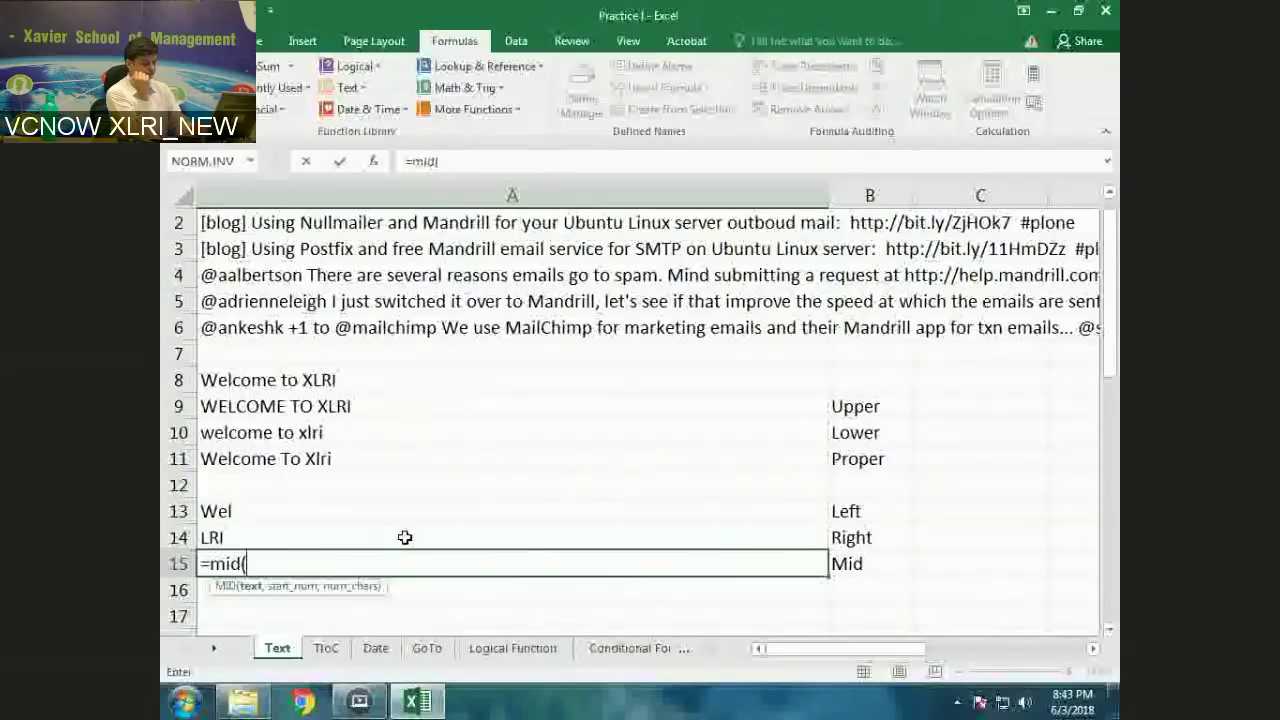
pyautogui.write('a8,')
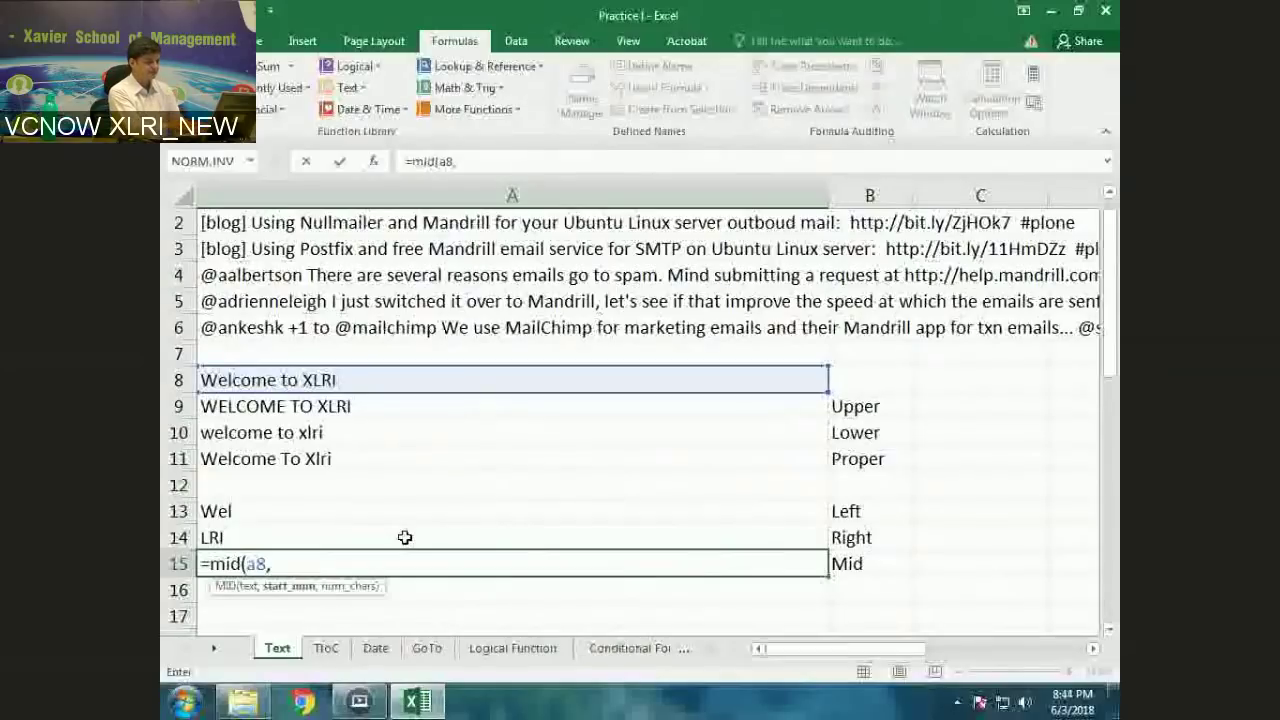
pyautogui.write('4,')
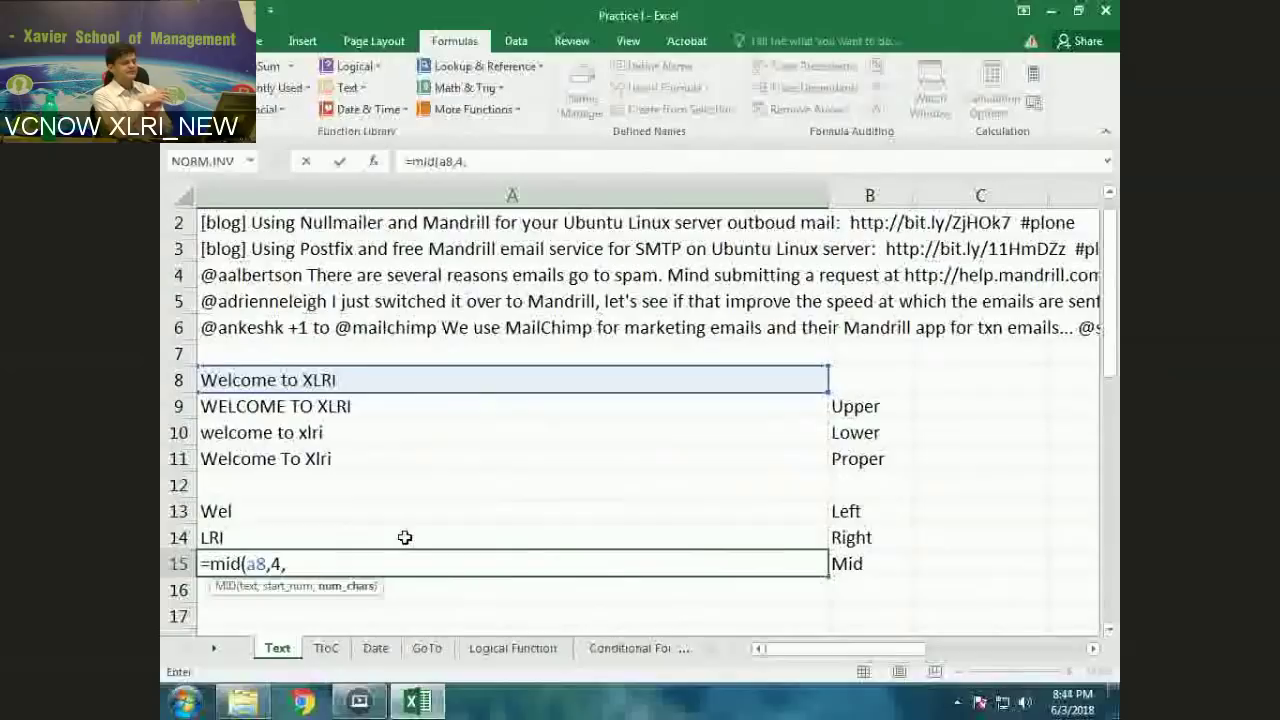
pyautogui.write('5)')
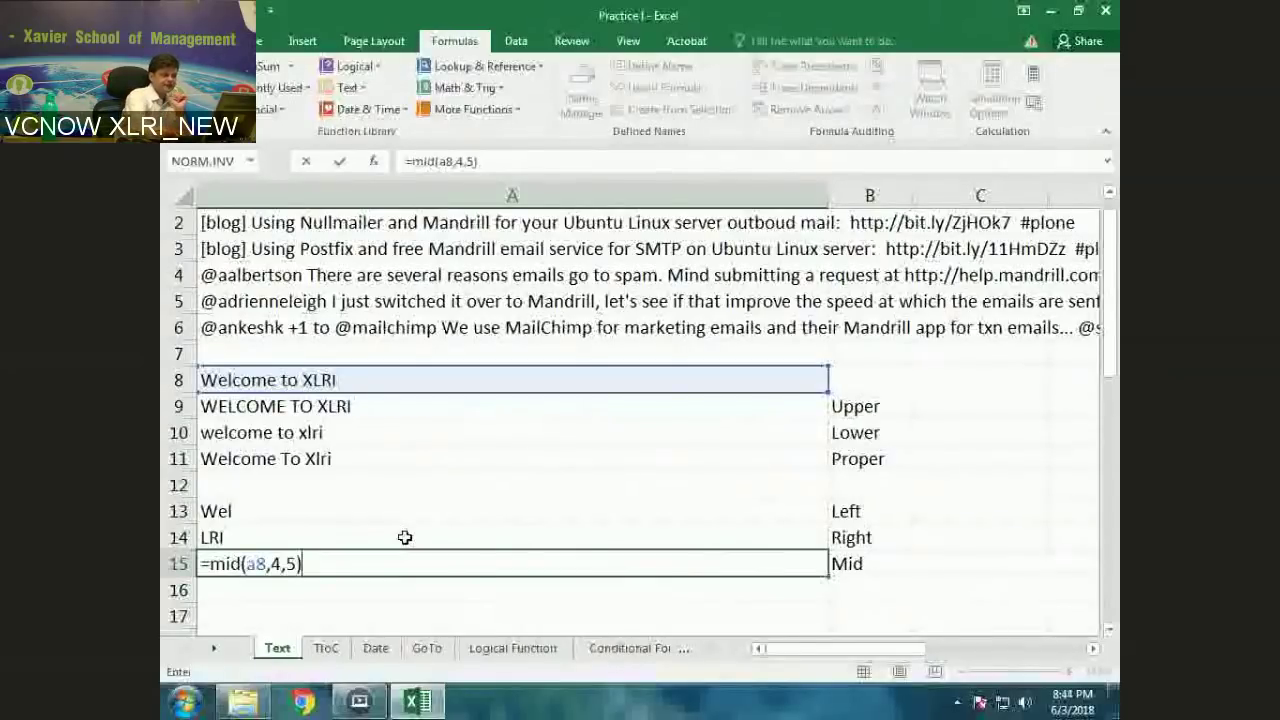
pyautogui.press('Return')
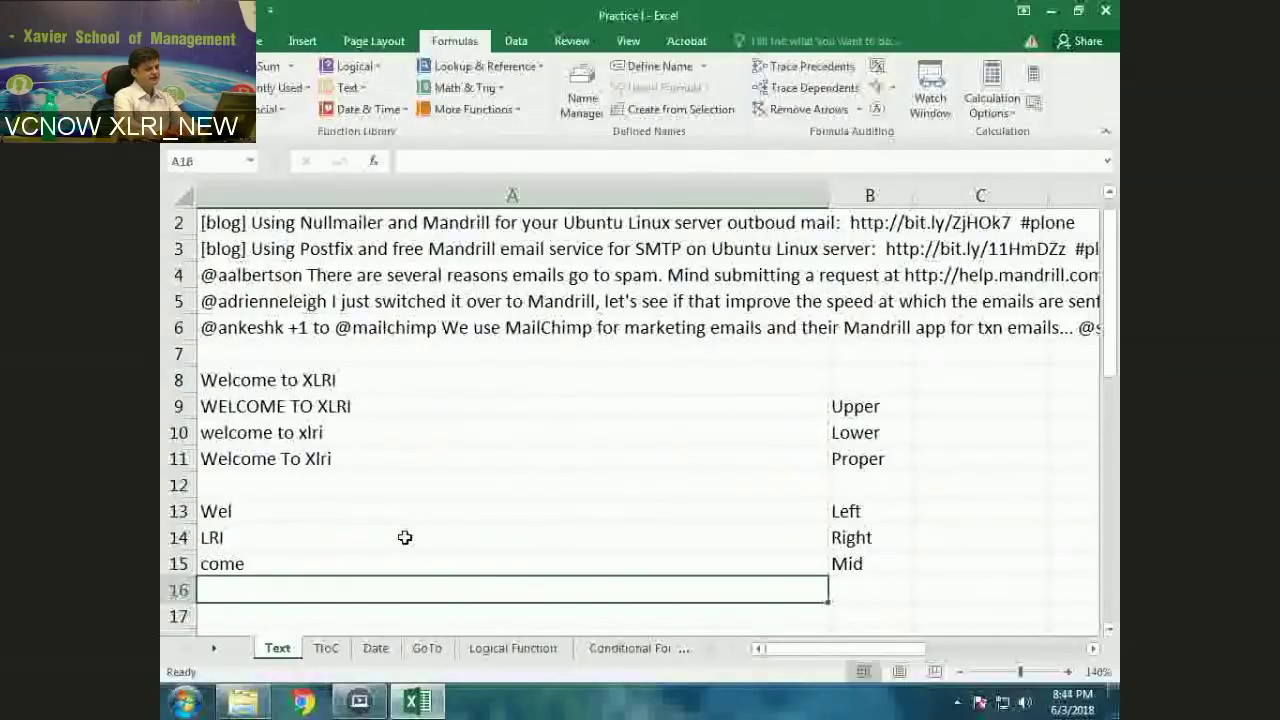
# Change the A15 formula to =MID(A8,4,7) so it returns 'come to'
pyautogui.press('Up')
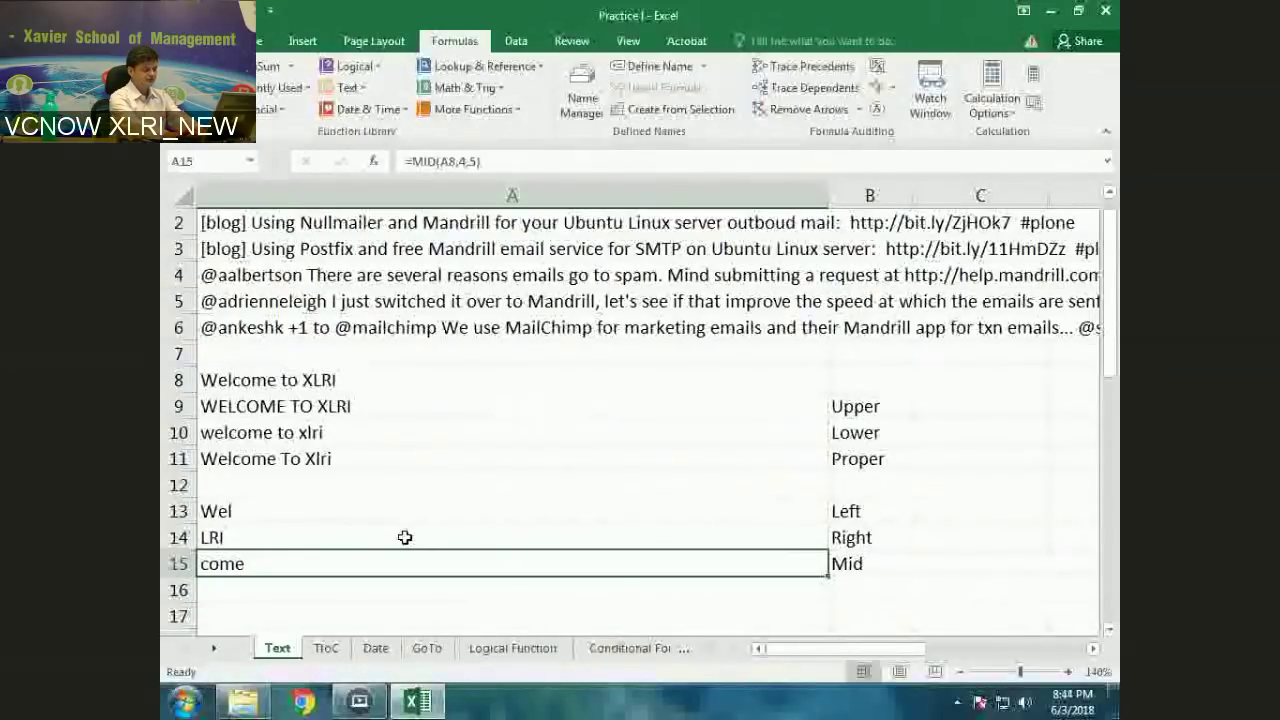
pyautogui.press('F2')
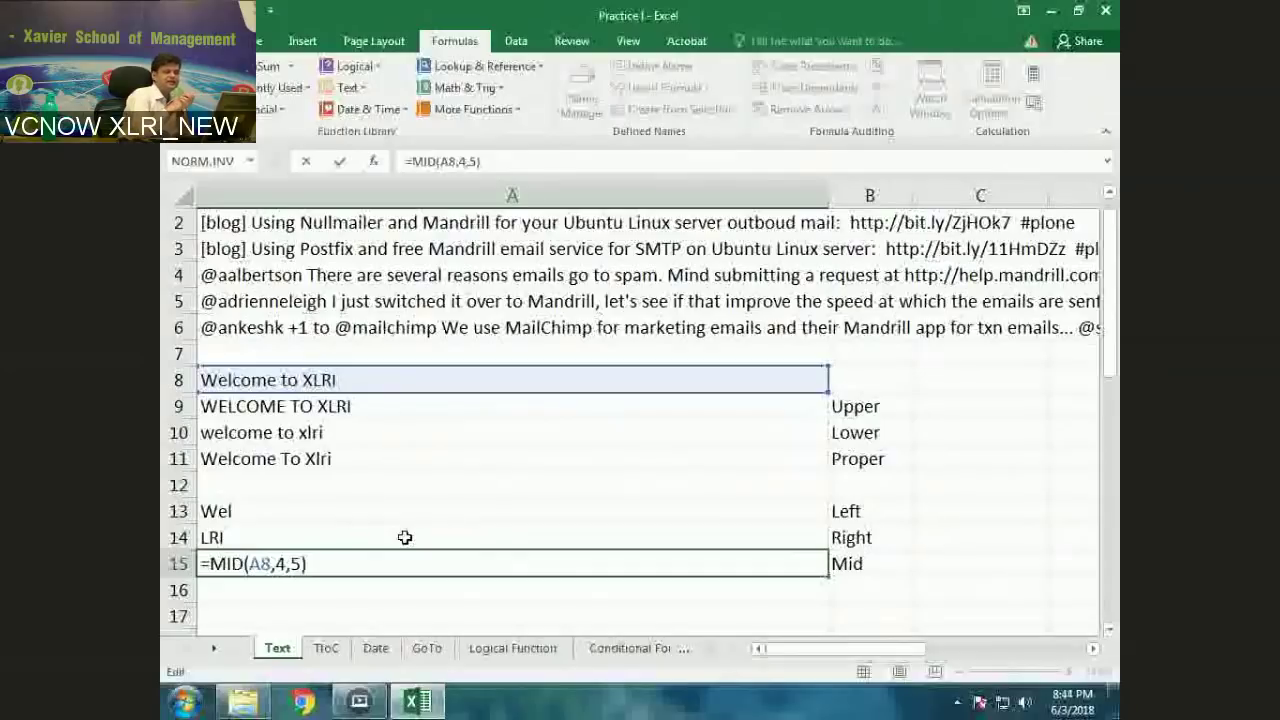
pyautogui.press('Left')
pyautogui.press('BackSpace')
pyautogui.write('7')
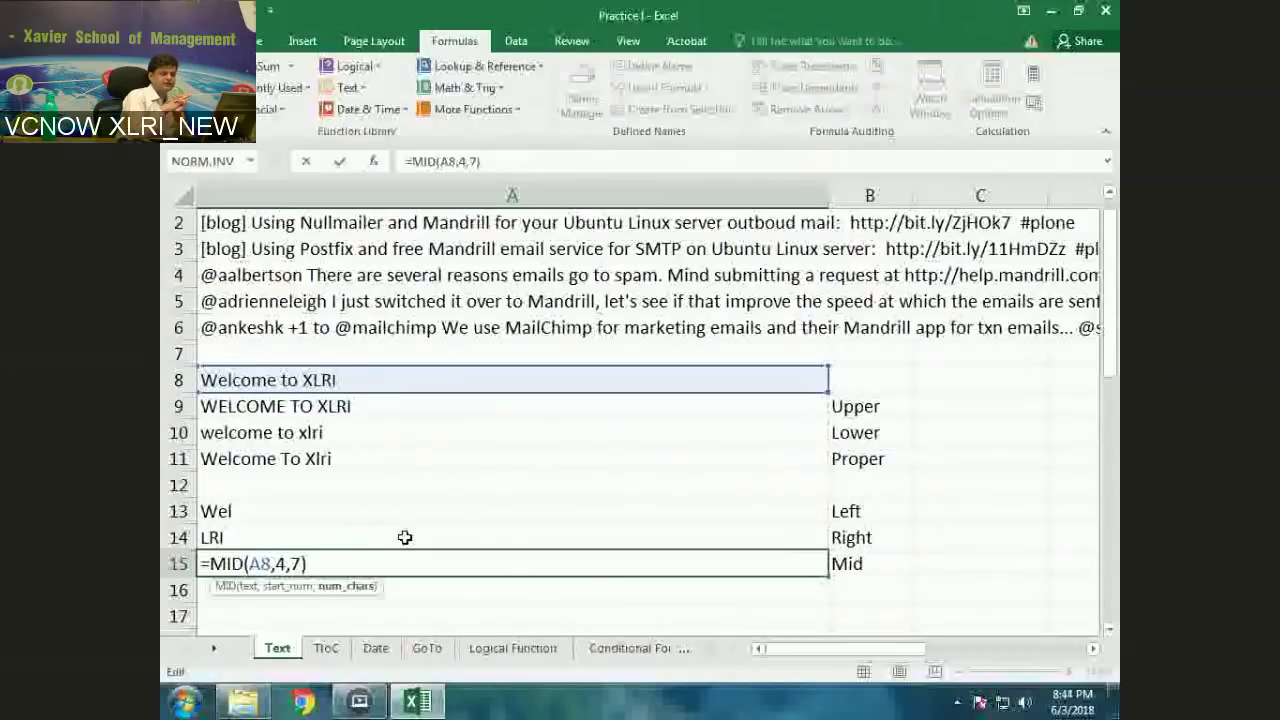
pyautogui.hotkey('ctrl', 'Return')
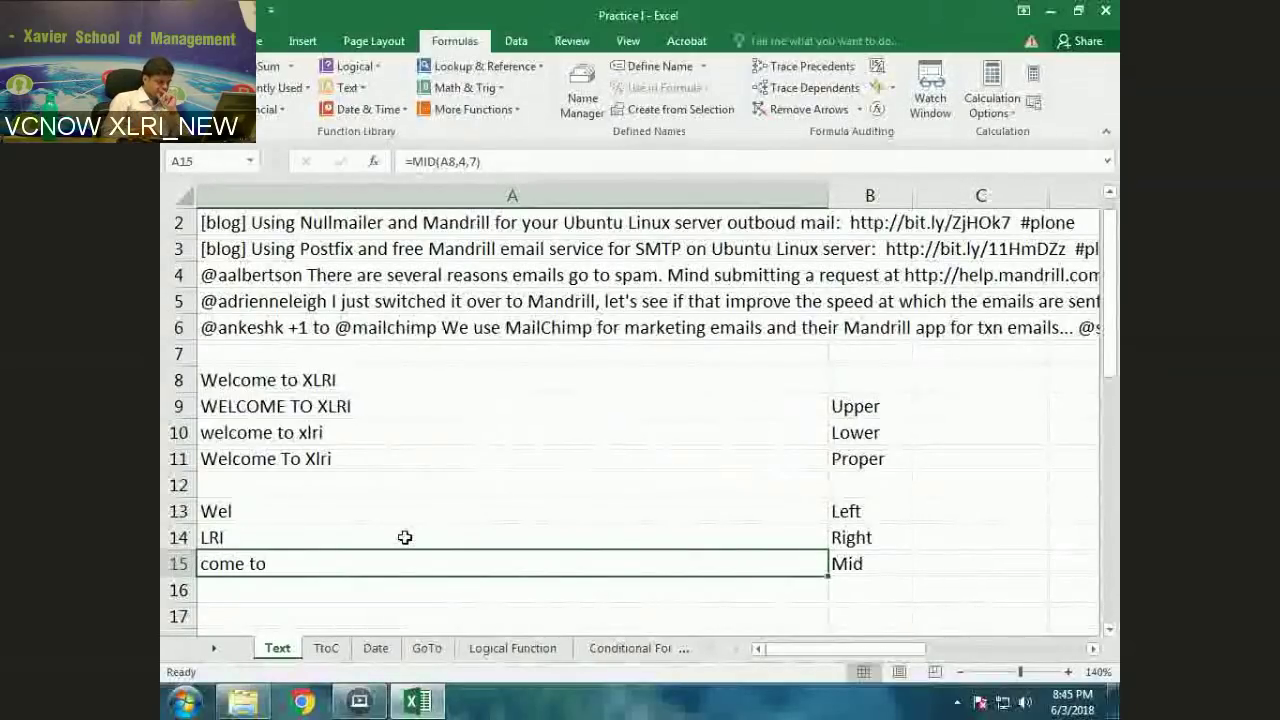
pyautogui.press('Down')
pyautogui.press('Down')
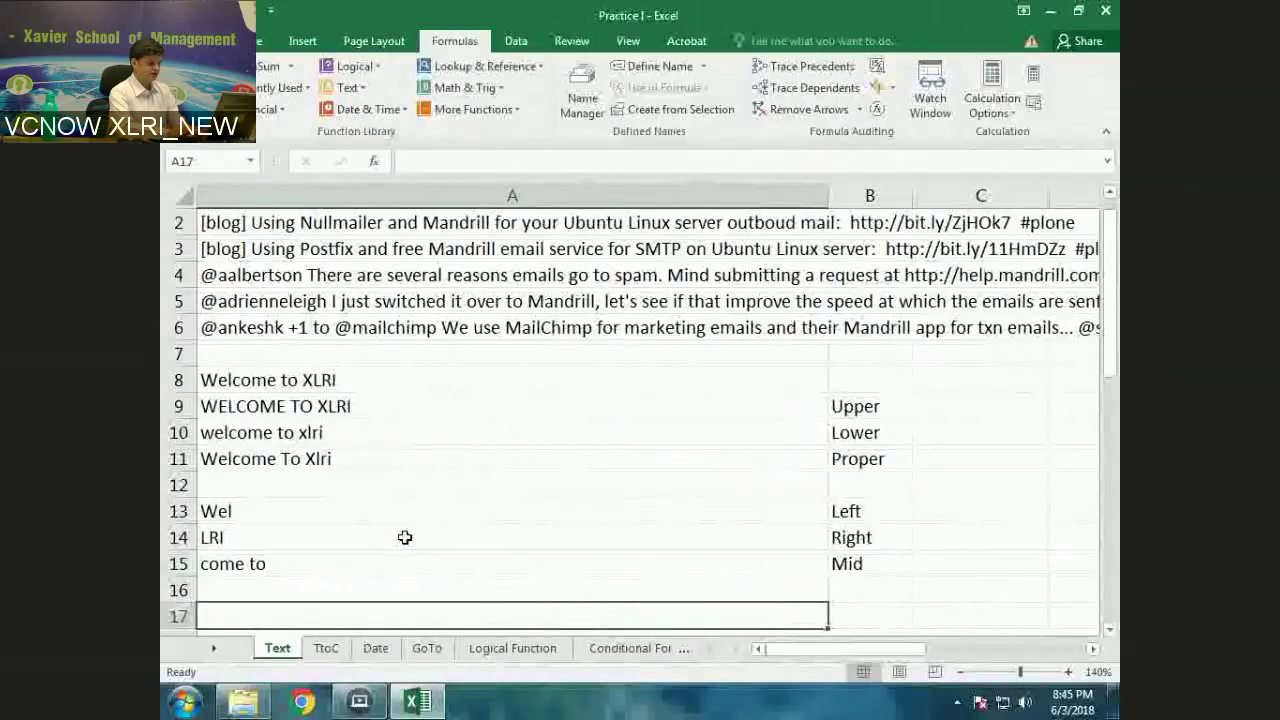
# Label cell B17 as 'Trim'
pyautogui.press('Right')
pyautogui.write('Trim')
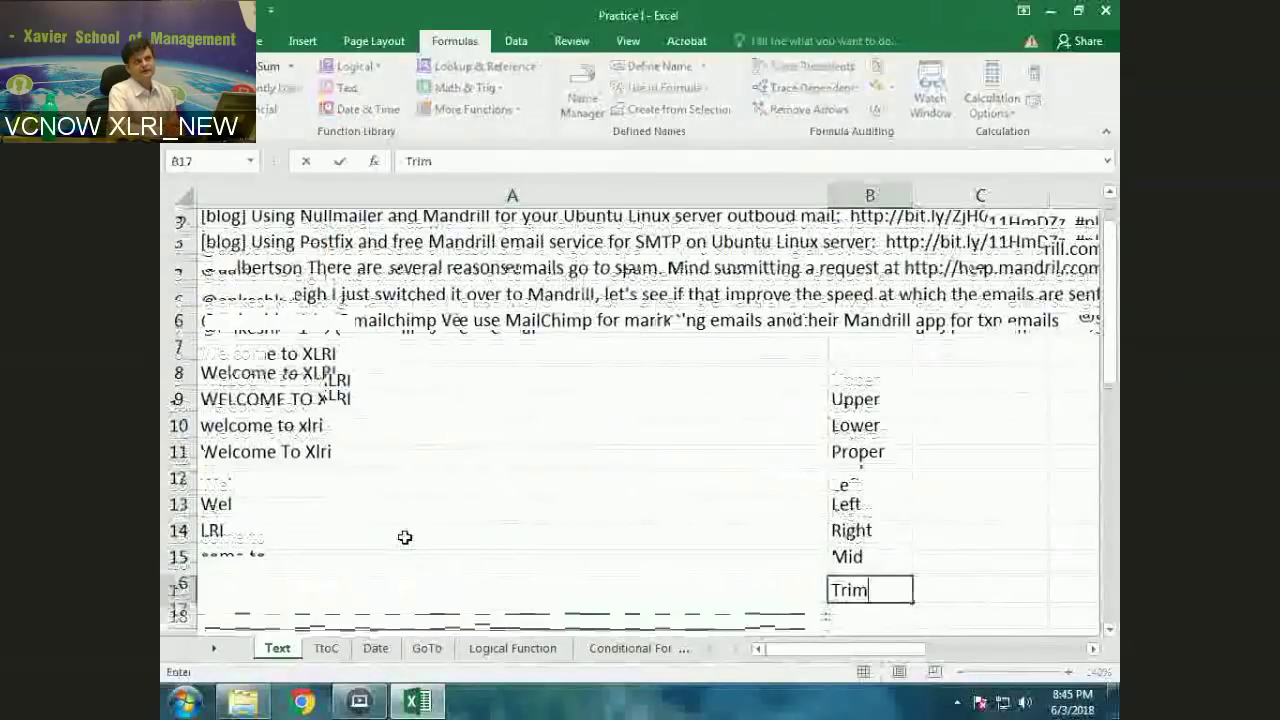
pyautogui.press('Left')
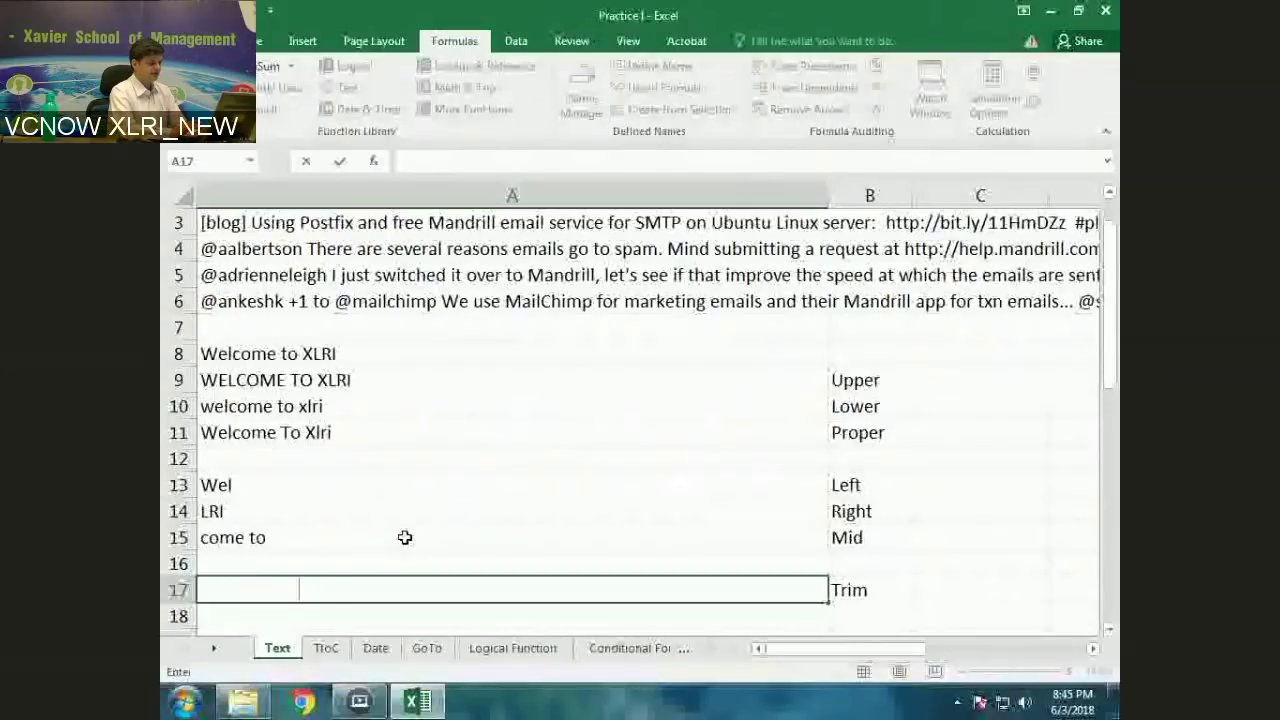
# Enter a space-padded 'Welcome to XLRI' in A17 and type the label 'Len' in B18
pyautogui.write('Welcome   ')
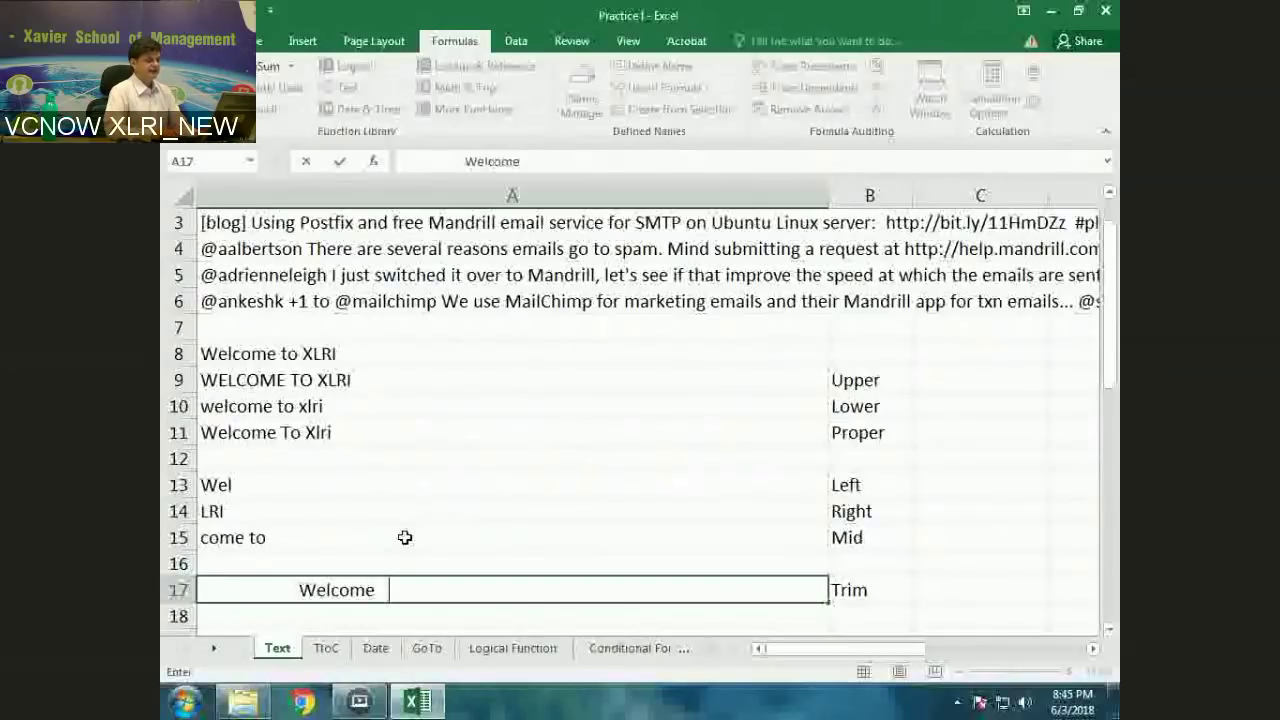
pyautogui.write('      to                  XLRI')
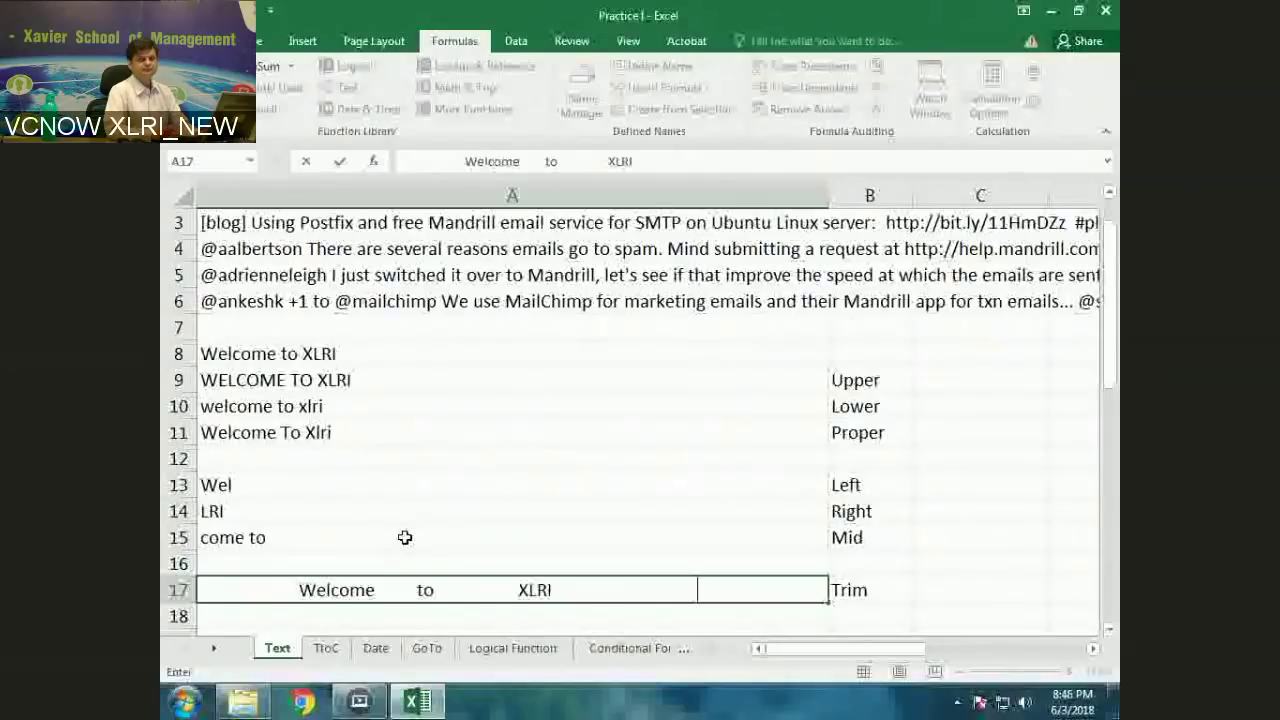
pyautogui.press('Return')
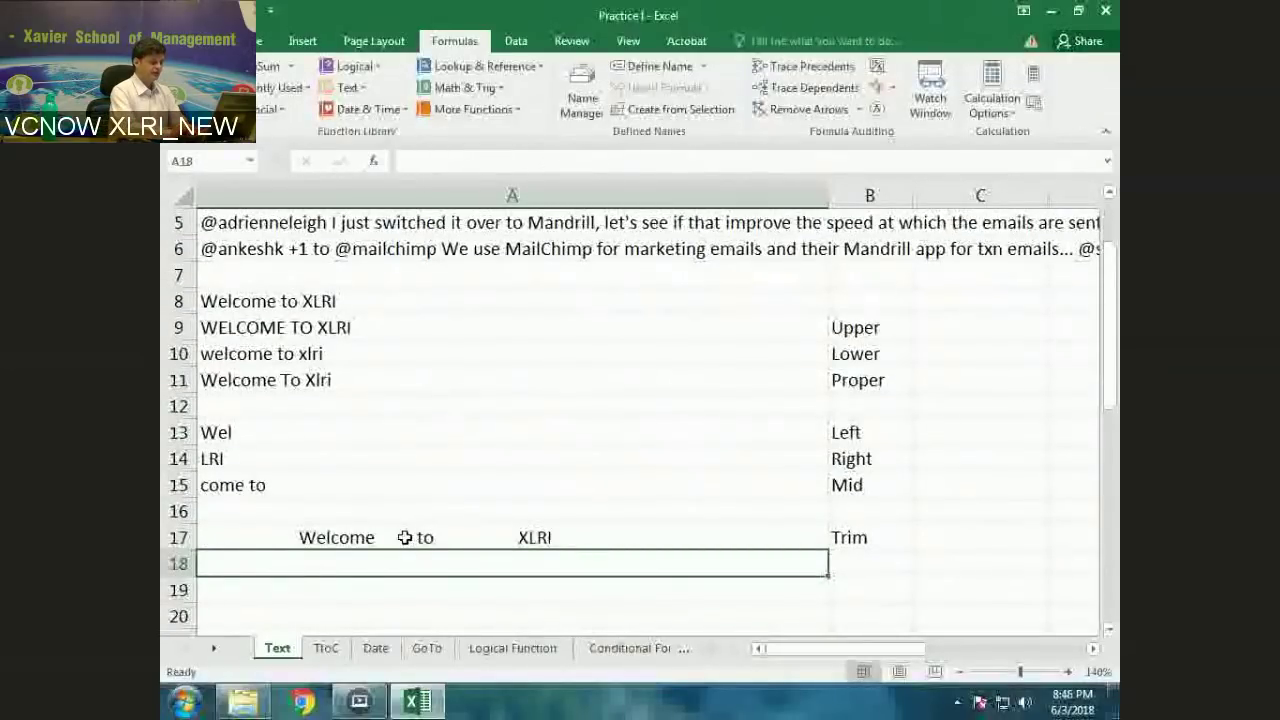
pyautogui.press('Right')
pyautogui.write('L')
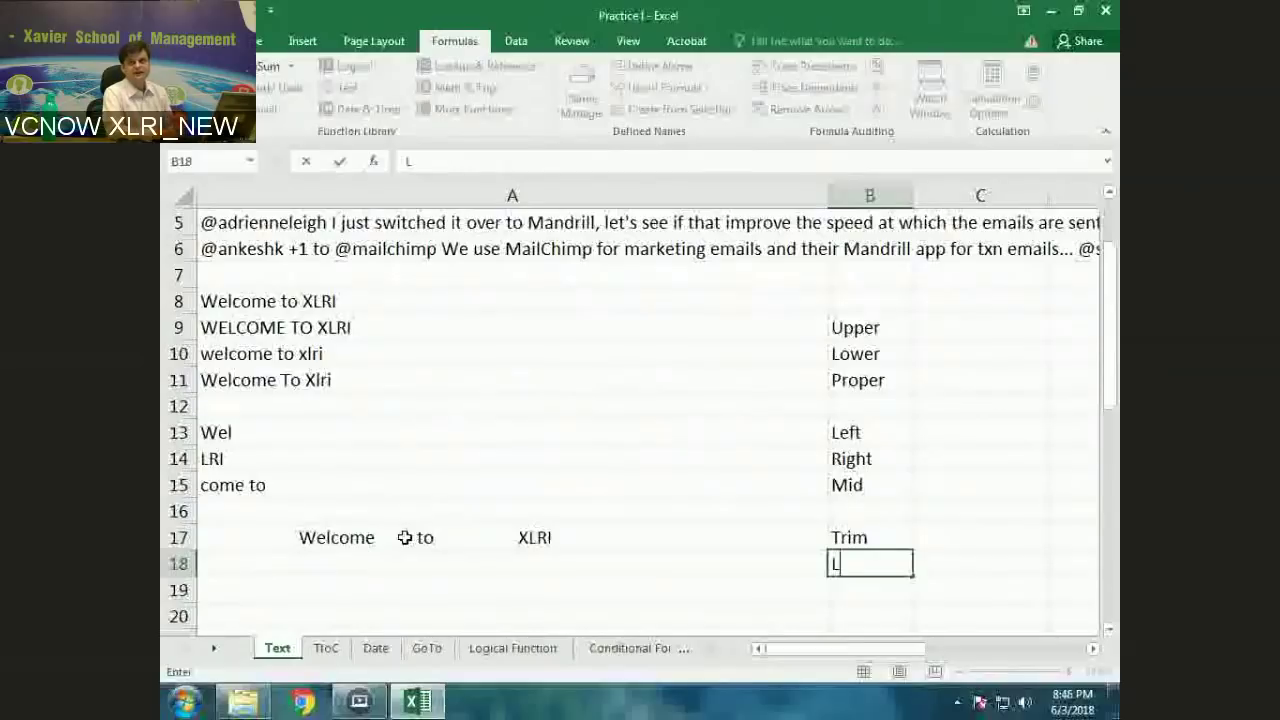
pyautogui.write('en')
# Enter =LEN(A17) in A18, returning 92 characters for the padded text
pyautogui.press('Left')
pyautogui.write('=len(')
pyautogui.click(404, 537)
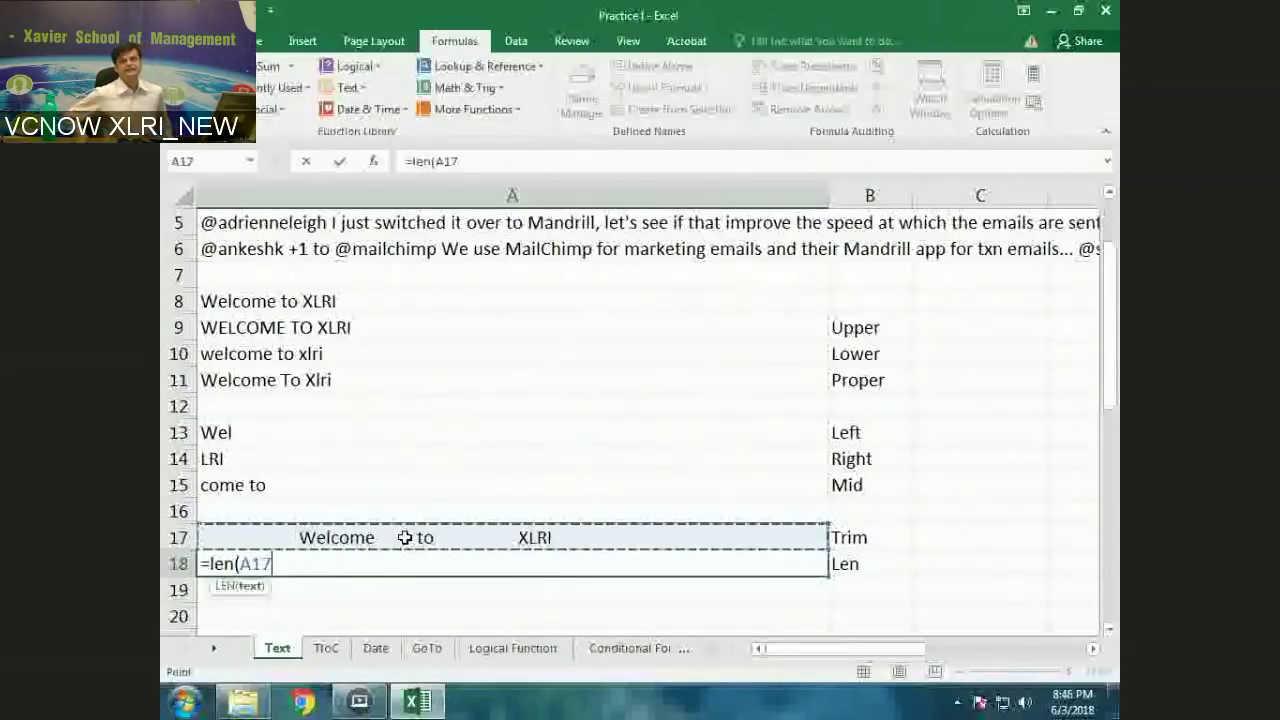
pyautogui.hotkey('ctrl', 'Return')
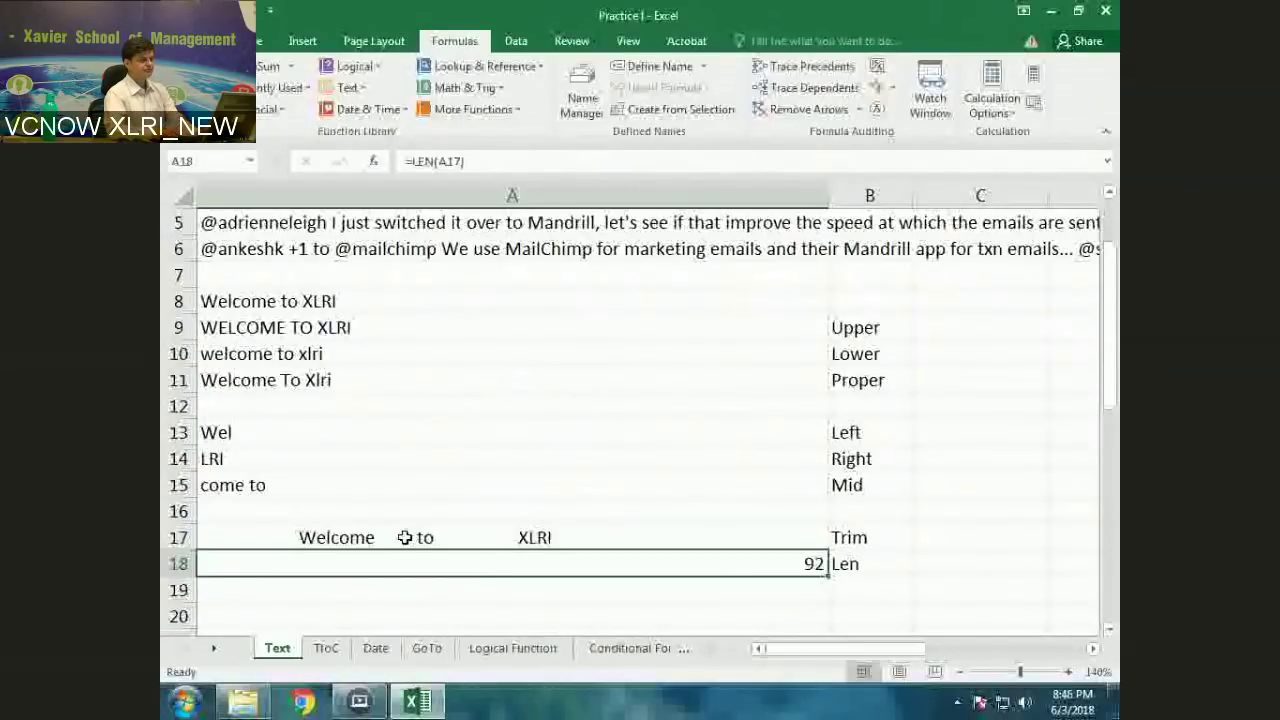
# Copy the Trim label from B17 to move it down to B19
pyautogui.press('Right')
pyautogui.press('Up')
pyautogui.hotkey('ctrl', 'c')
pyautogui.press('Down')
pyautogui.press('Down')
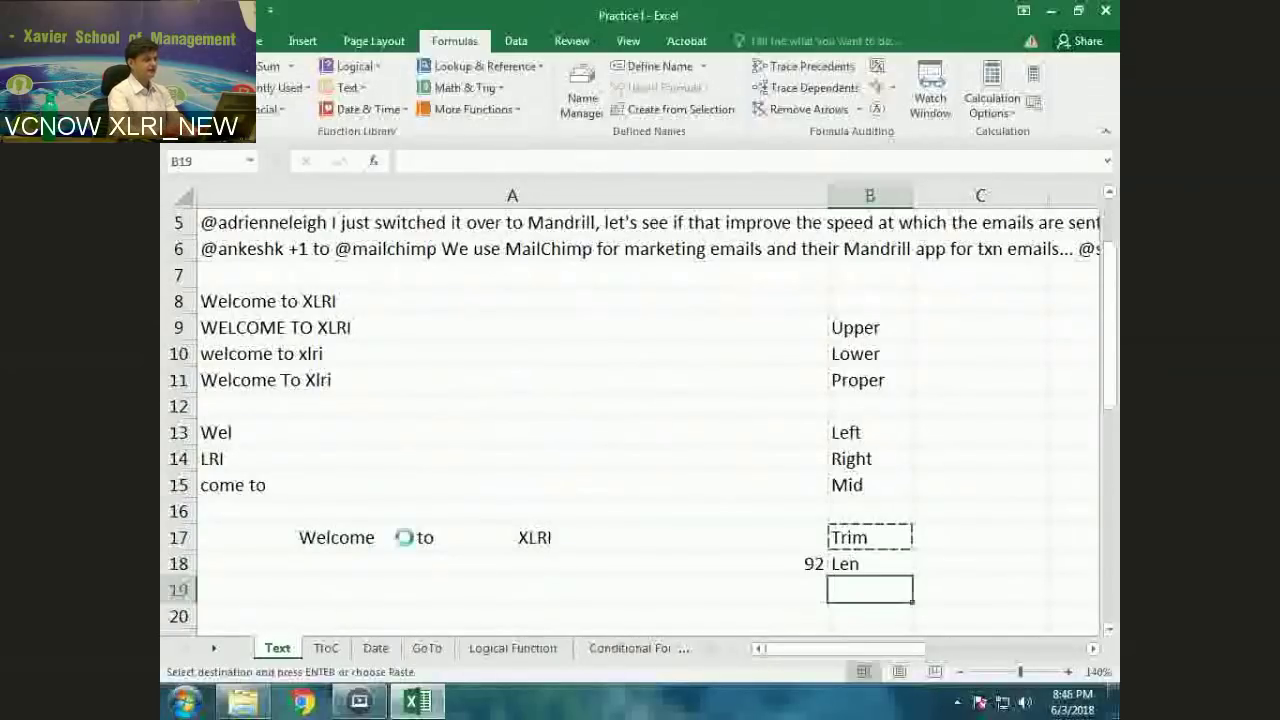
# Paste the Trim label into B19 and put =TRIM(A17) in A19
pyautogui.press('Return')
pyautogui.press('Left')
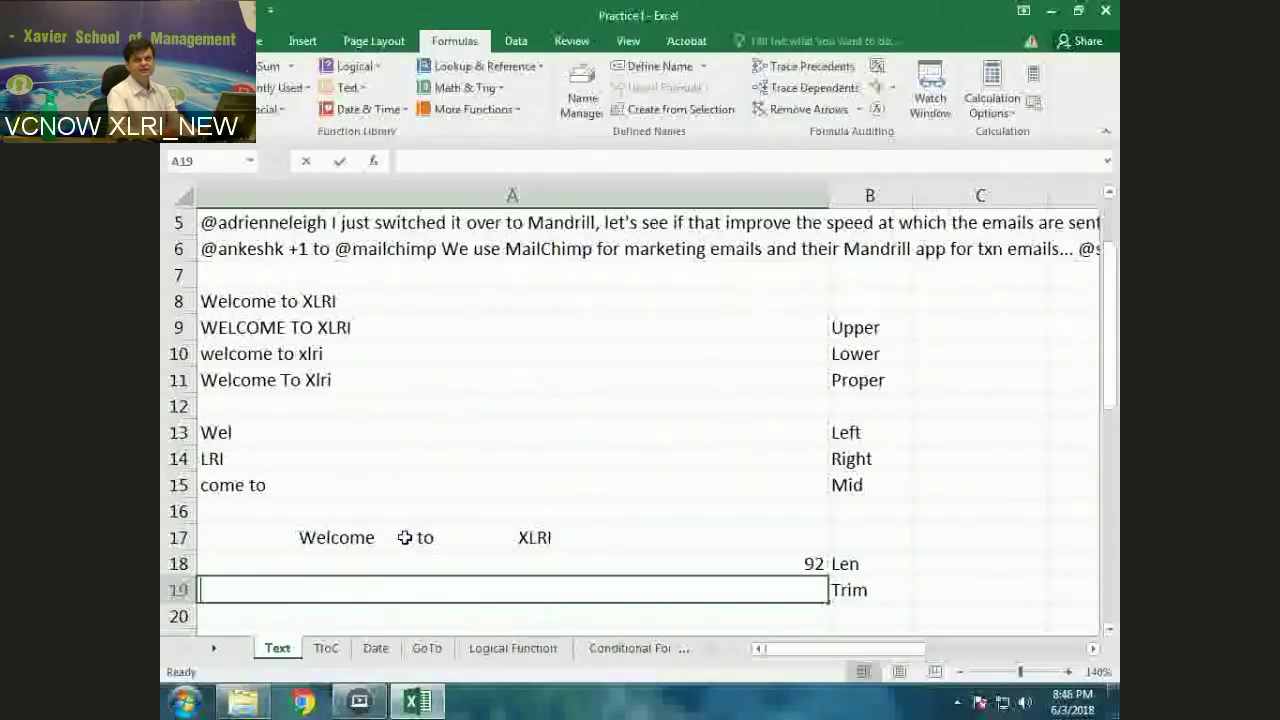
pyautogui.press('Return')
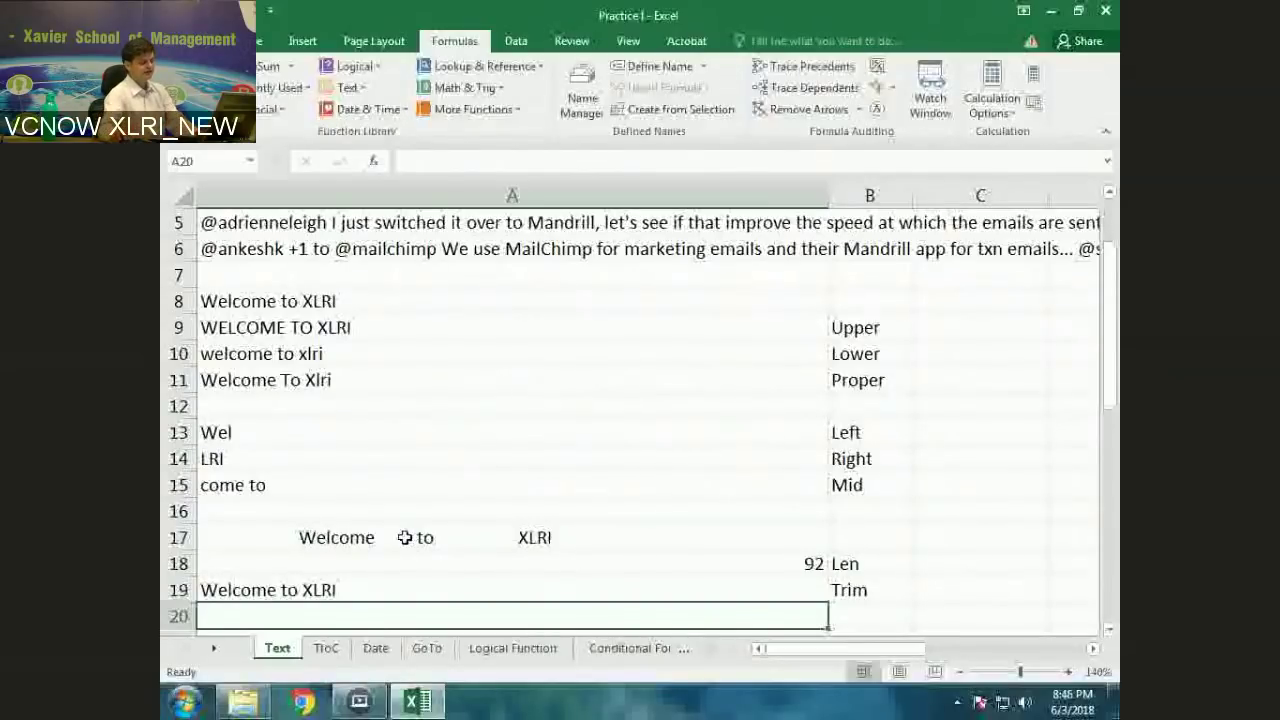
pyautogui.press('Up')
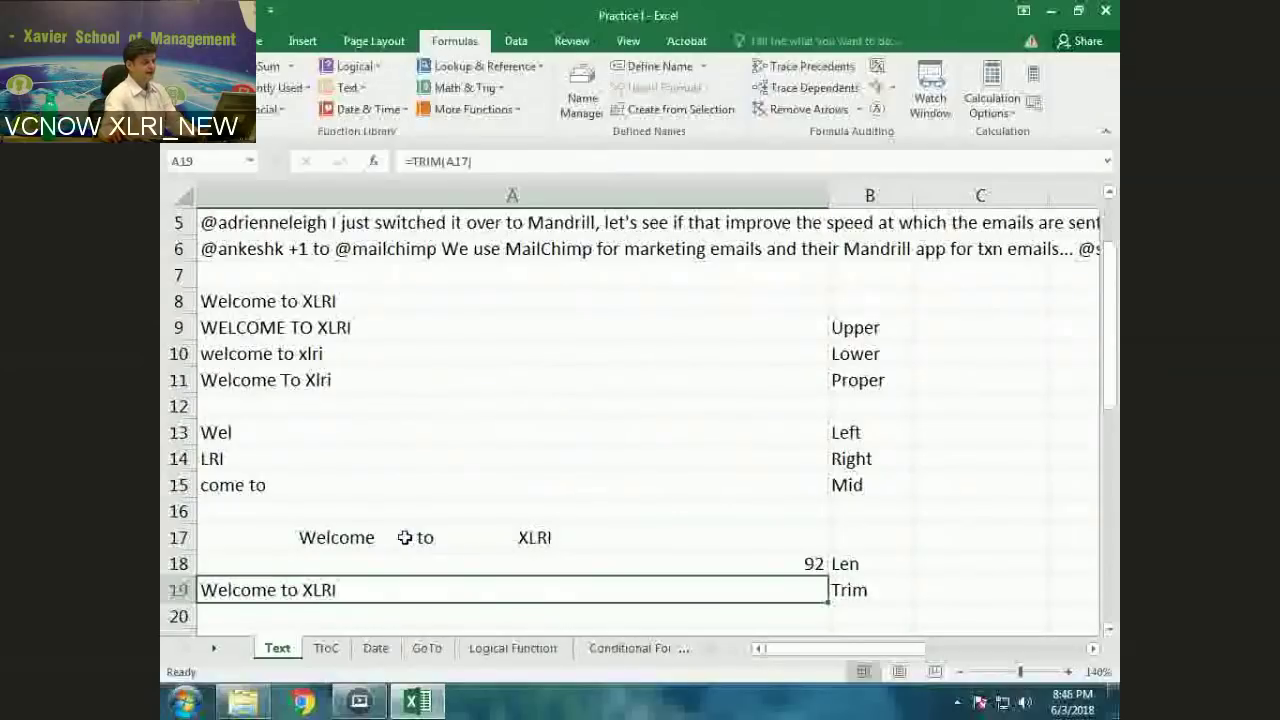
pyautogui.scroll(-1, 466, 456)
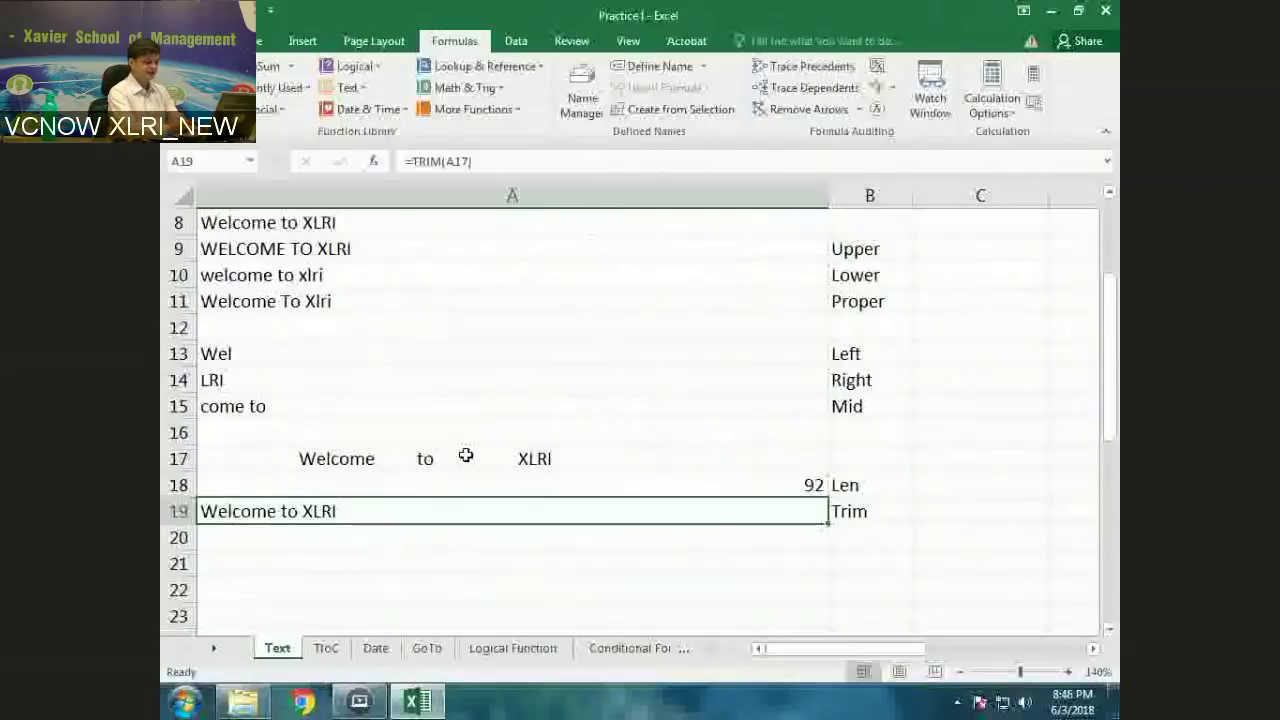
pyautogui.press('Down')
pyautogui.write('=')
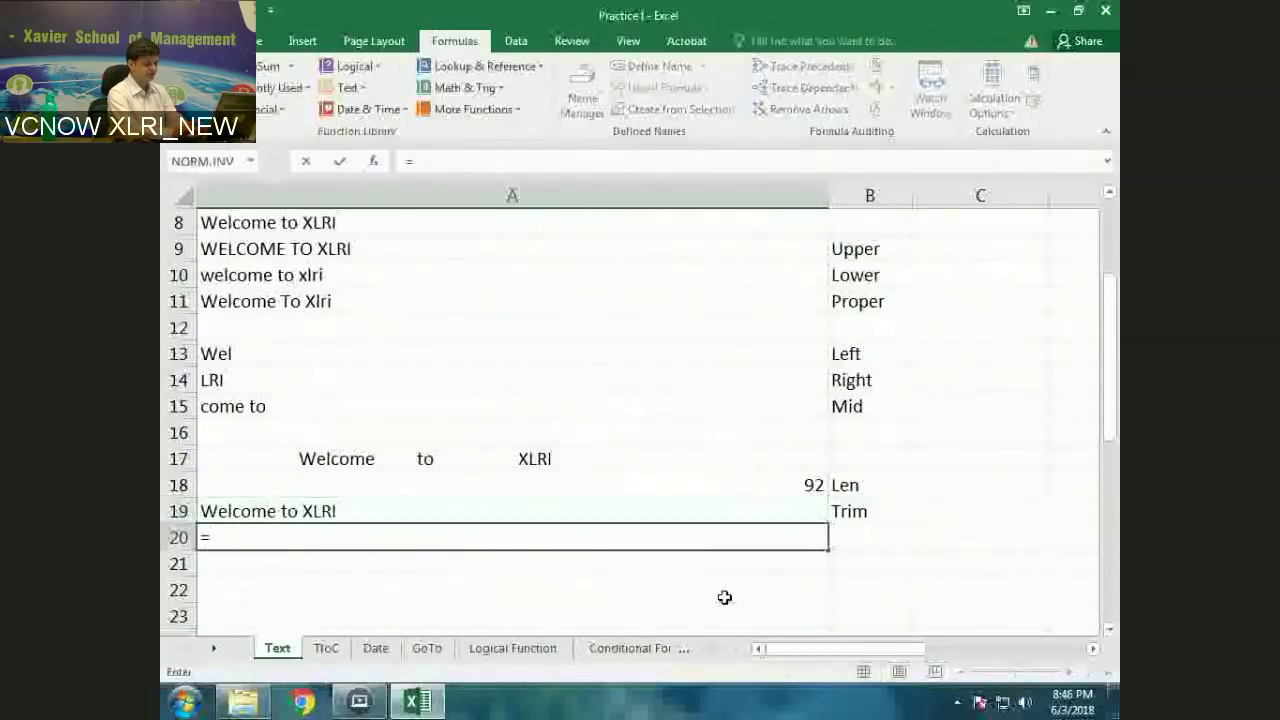
pyautogui.write('len(')
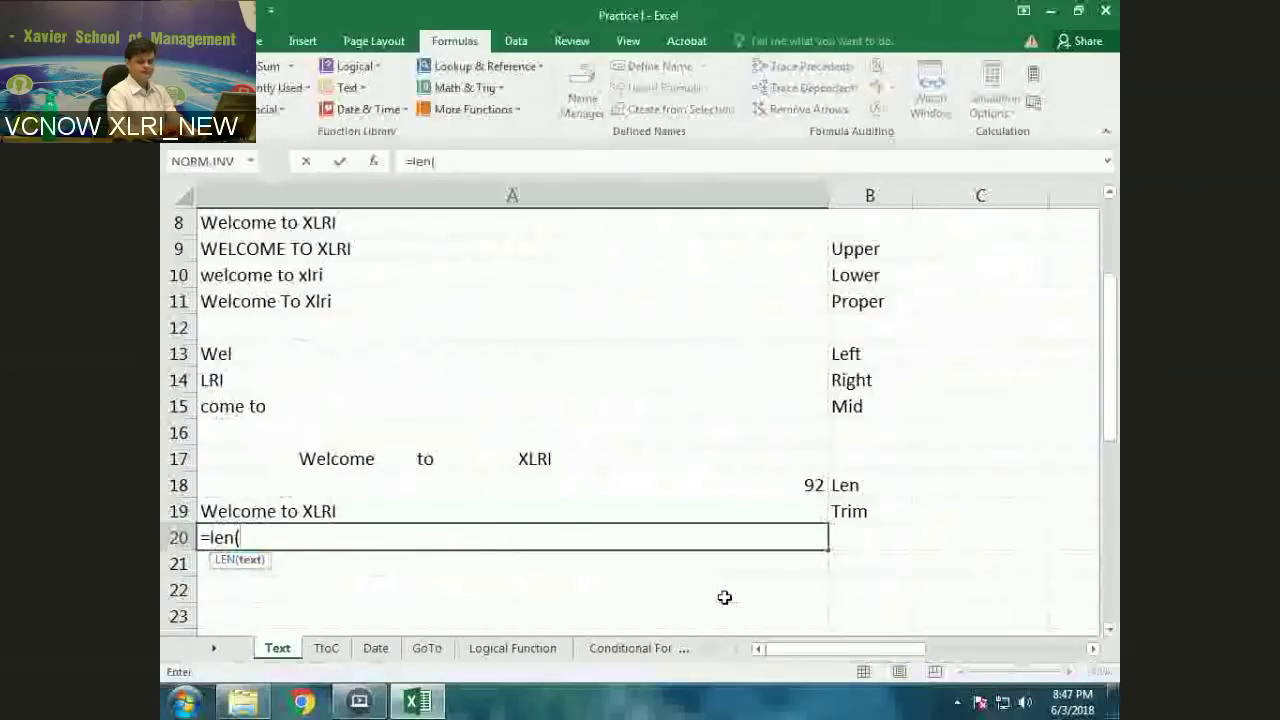
pyautogui.press('Up')
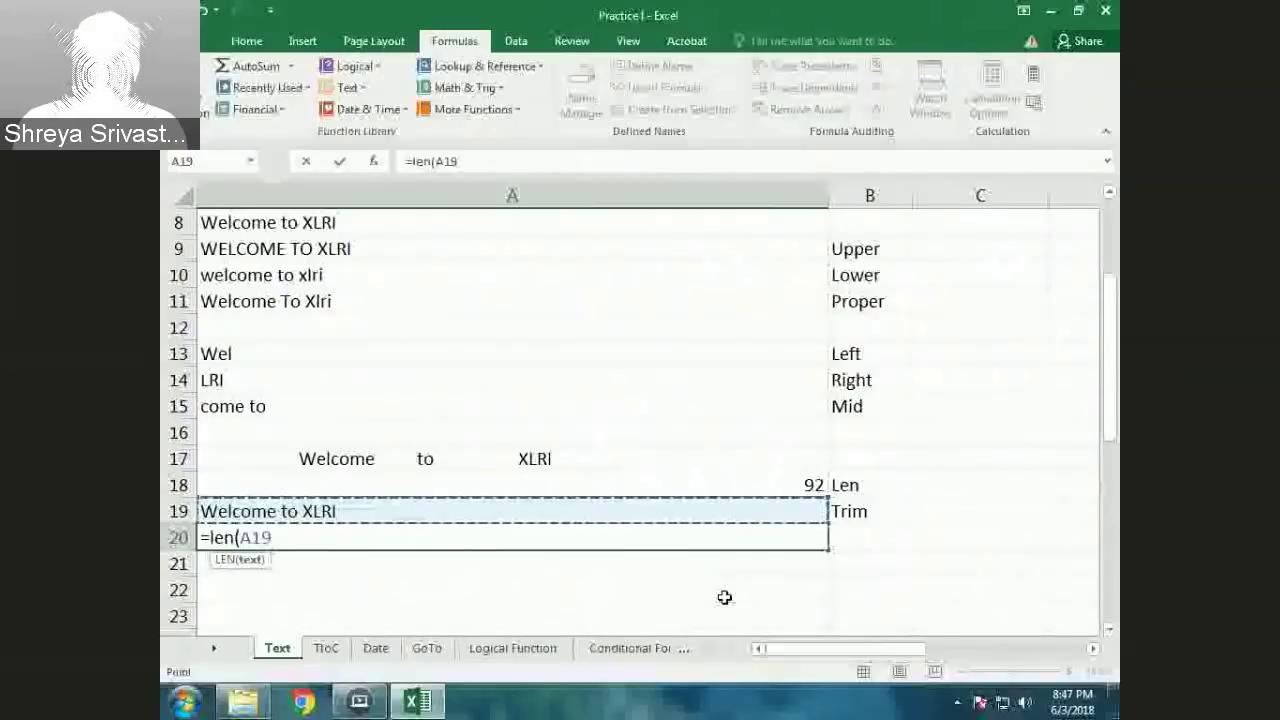
# Re-enter =TRIM(A17) in A19 so it shows 'Welcome to XLRI' without extra spaces
pyautogui.press('Escape')
pyautogui.press('Up')
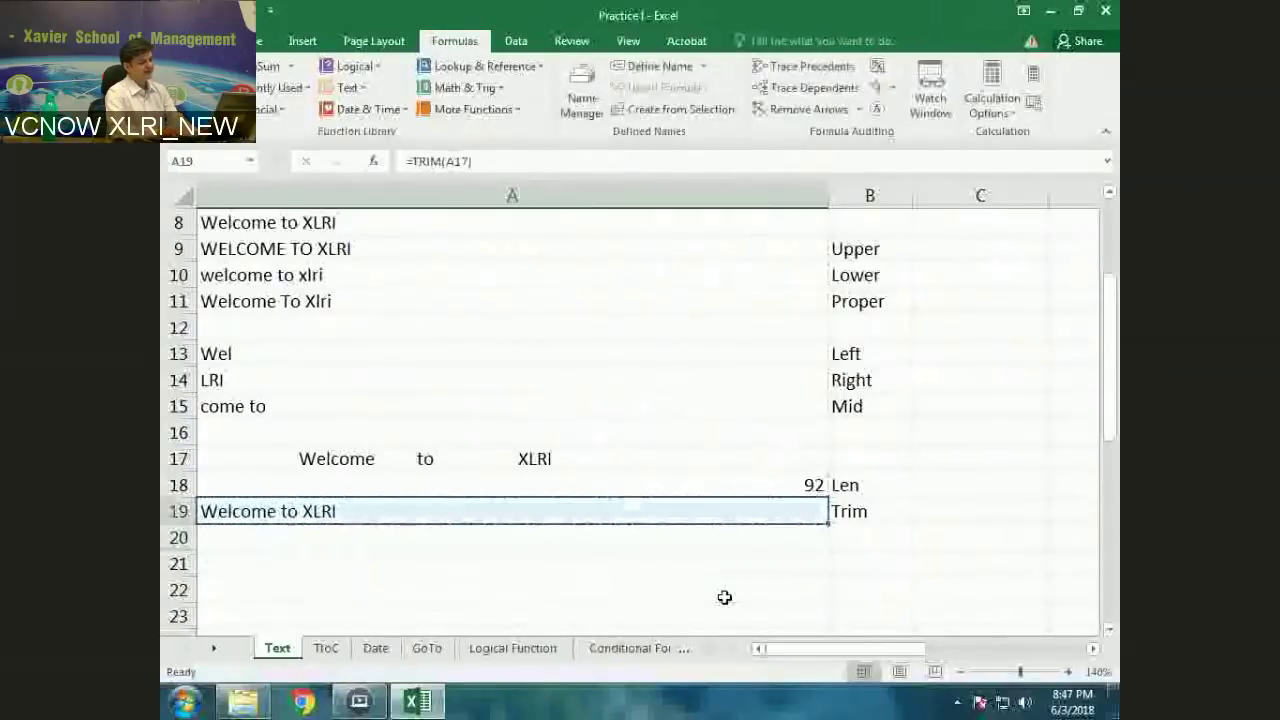
pyautogui.press('F2')
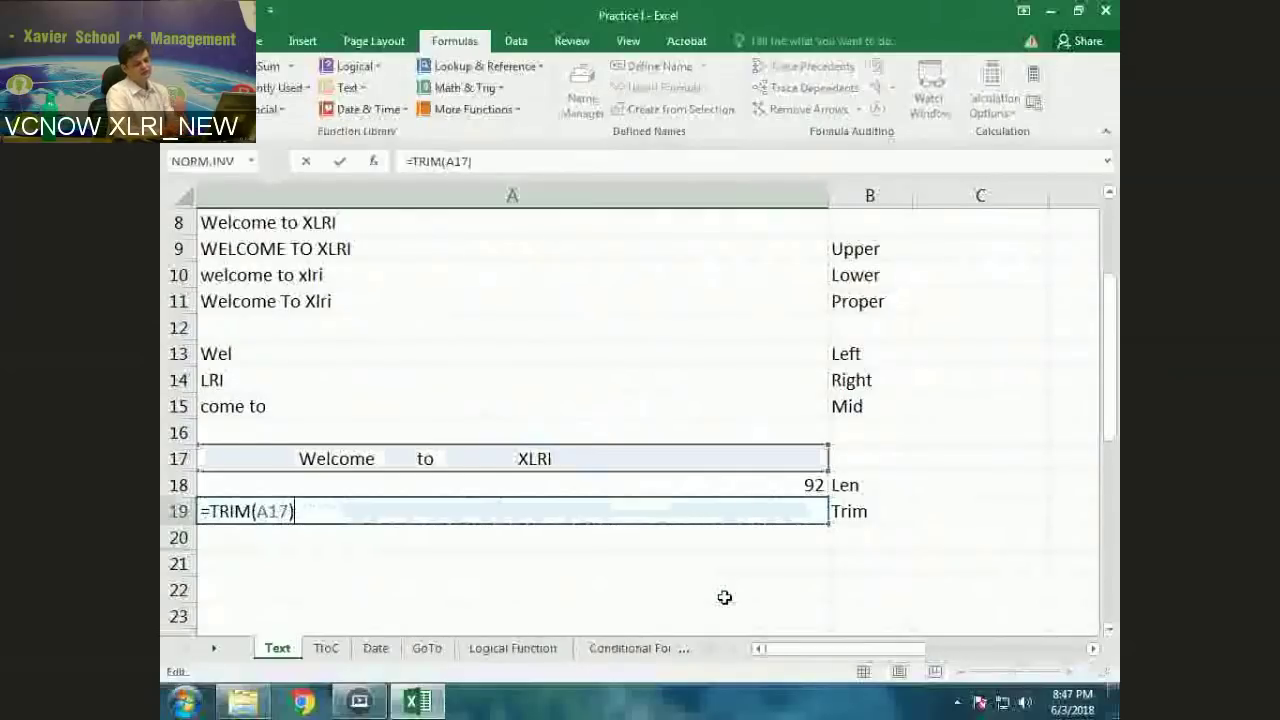
pyautogui.press('Escape')
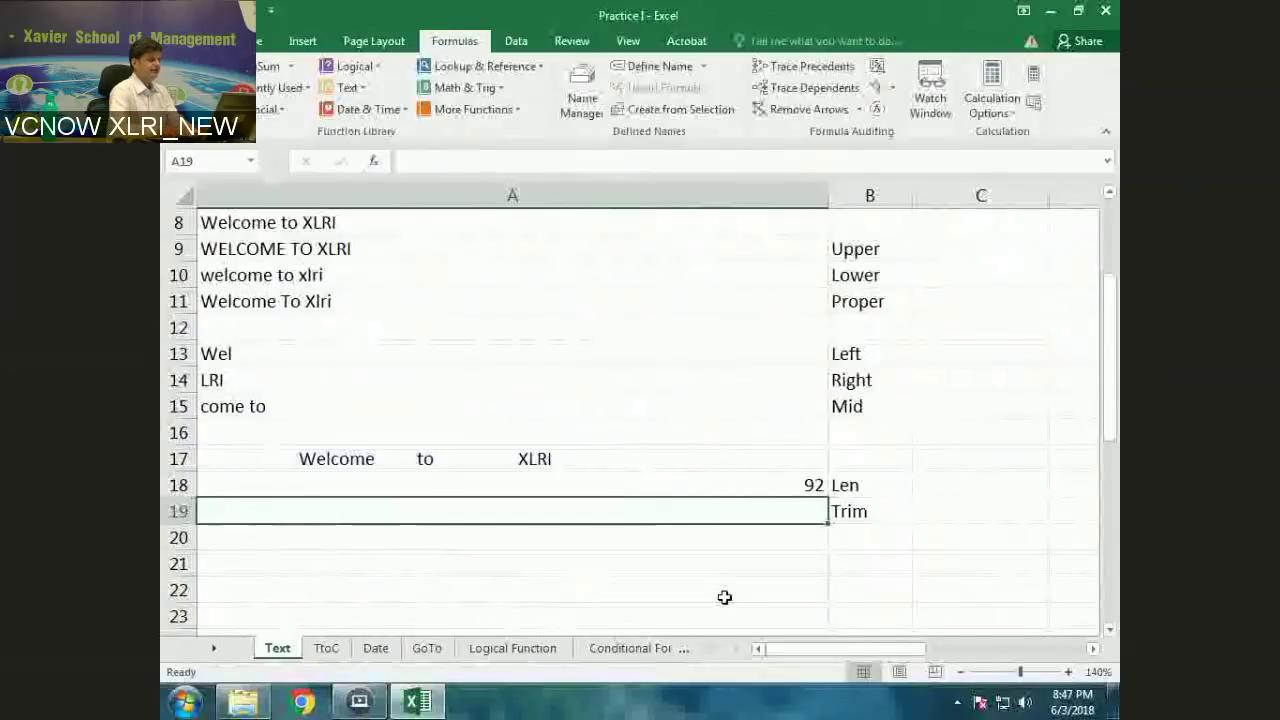
pyautogui.write('=trim(')
pyautogui.press('Up')
pyautogui.press('Up')
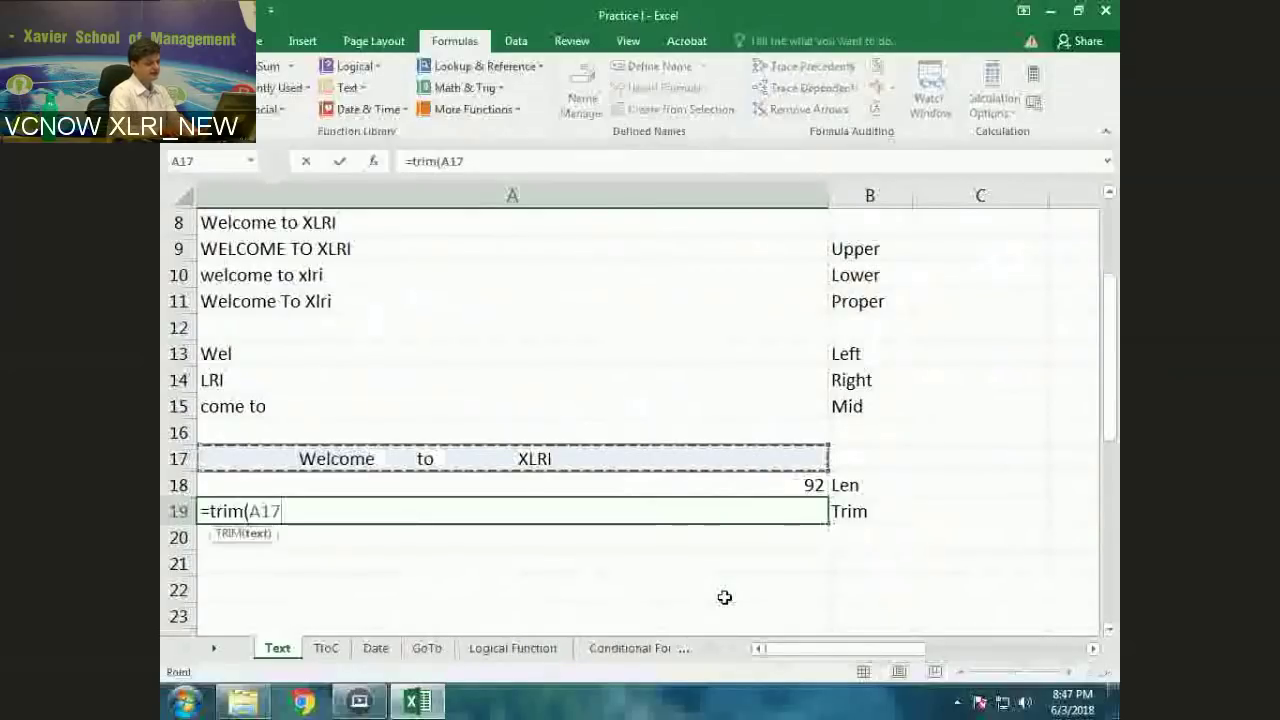
pyautogui.hotkey('ctrl', 'Return')
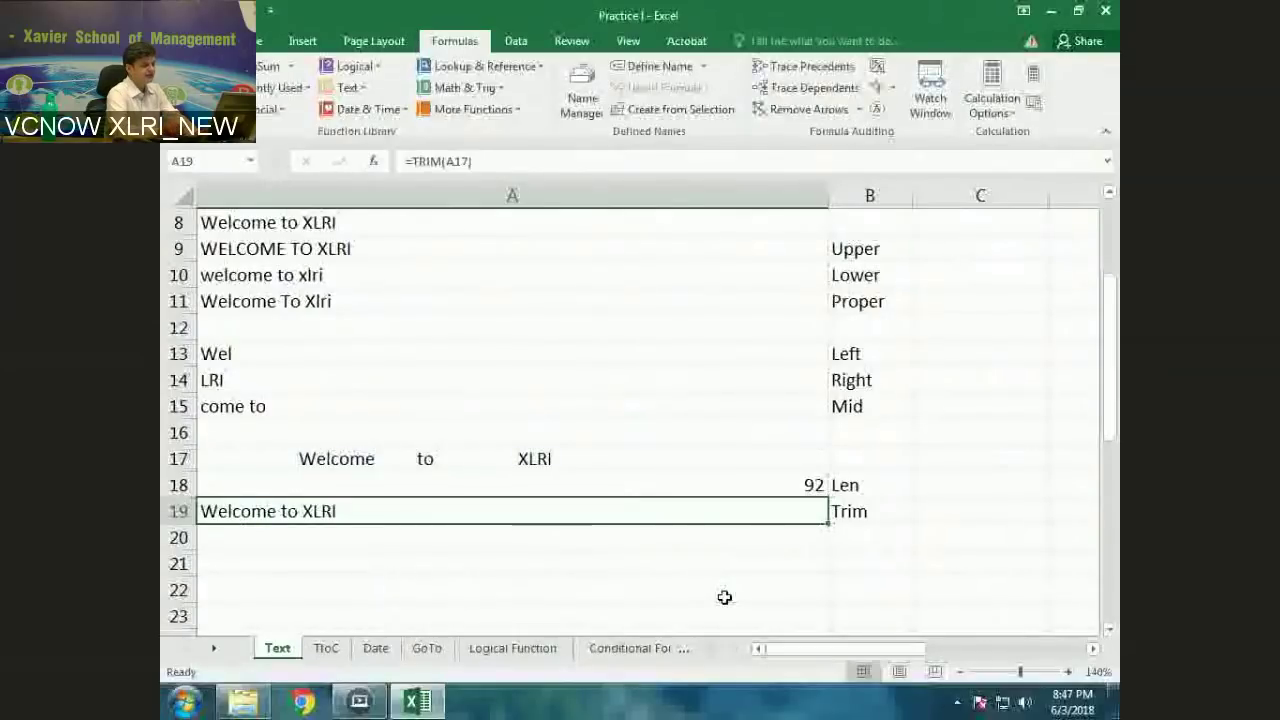
# Enter =LEN(A19) in A20, returning 15 characters after trimming
pyautogui.press('Return')
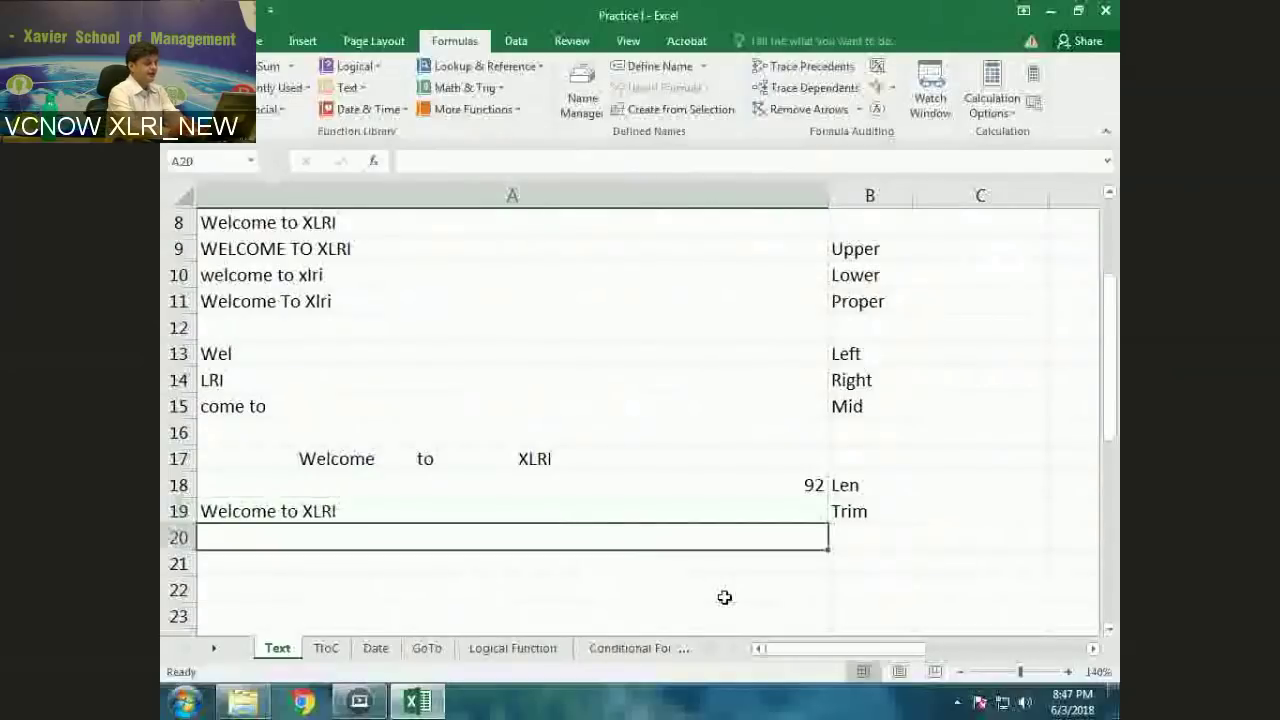
pyautogui.write('=LEN(A19)')
pyautogui.press('Return')
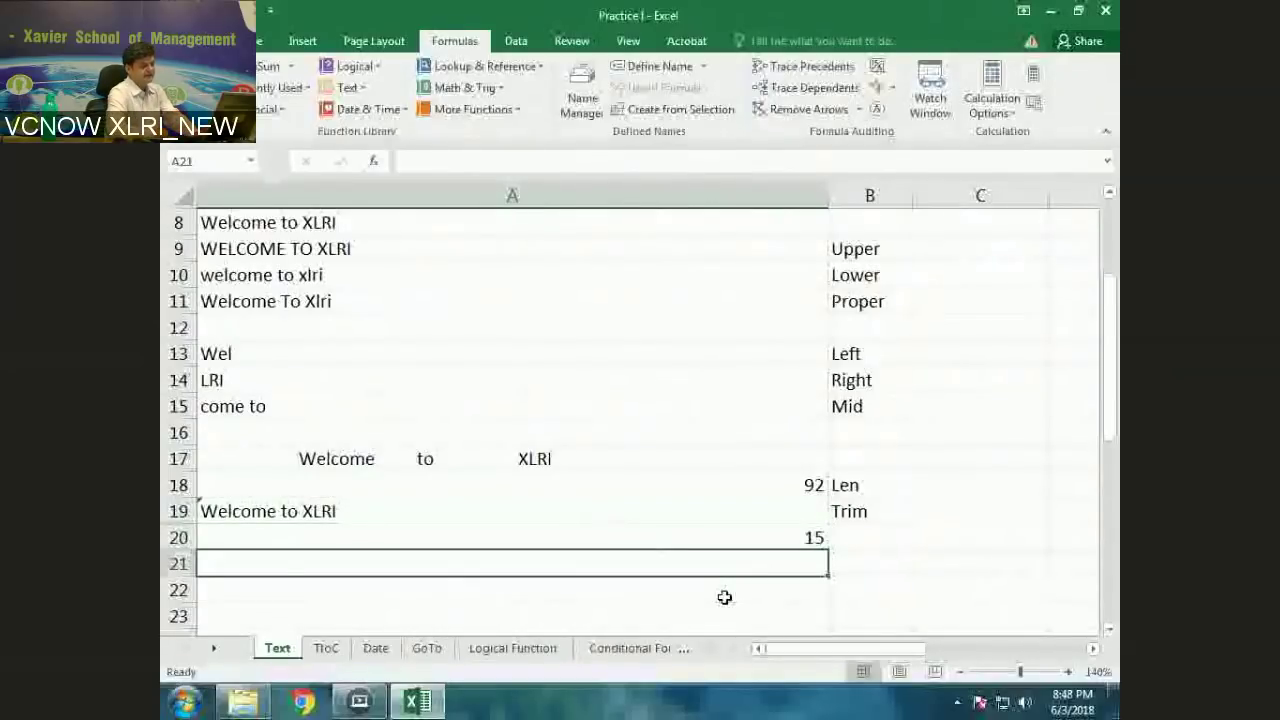